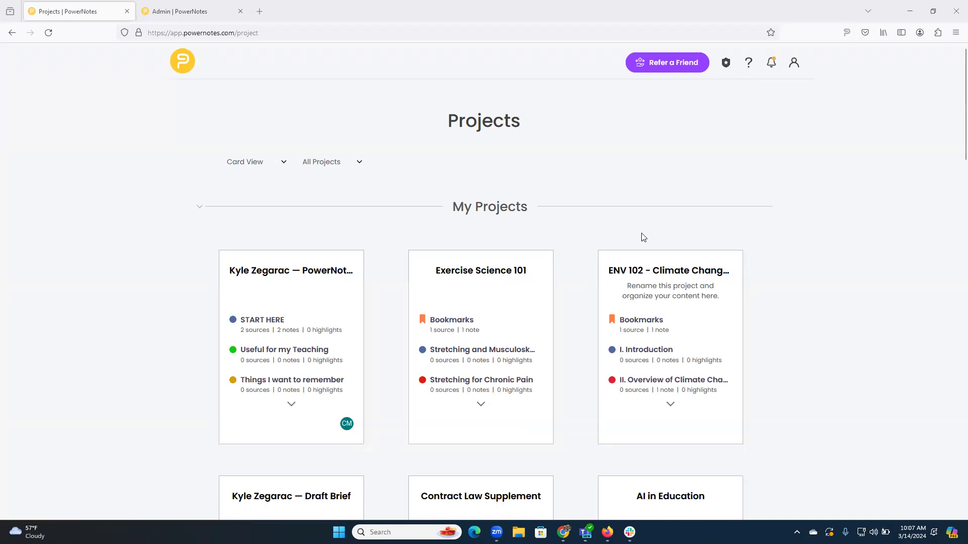
# Go from the projects overview to the admin area and review the management page of the PowerNotes 101 - Open Demo Community.
pyautogui.scroll(-10, 608, 237)
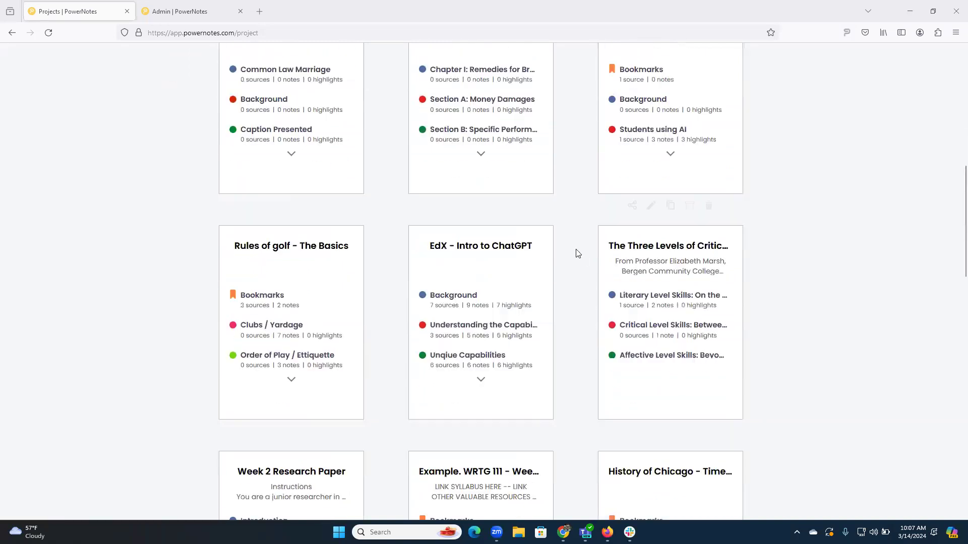
pyautogui.scroll(-3, 513, 338)
pyautogui.scroll(12, 579, 320)
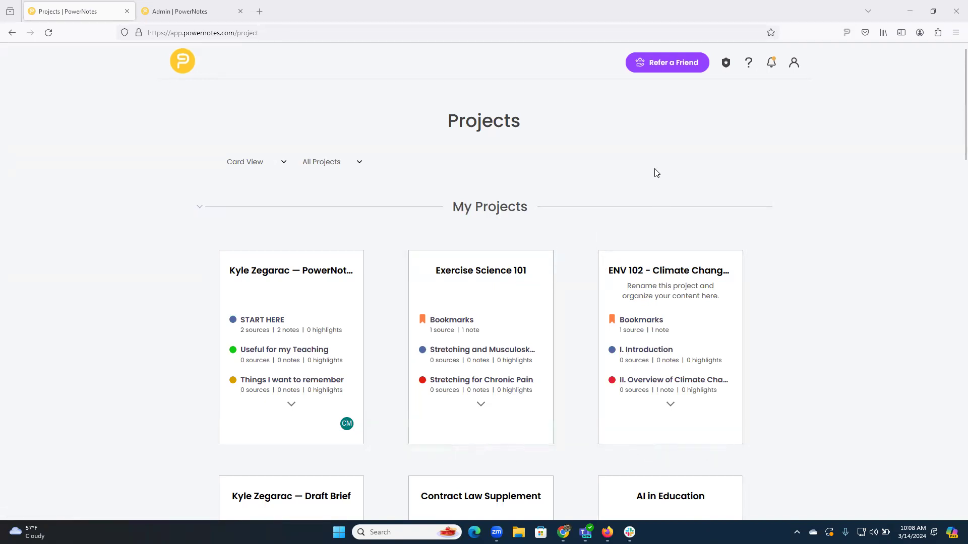
pyautogui.click(726, 68)
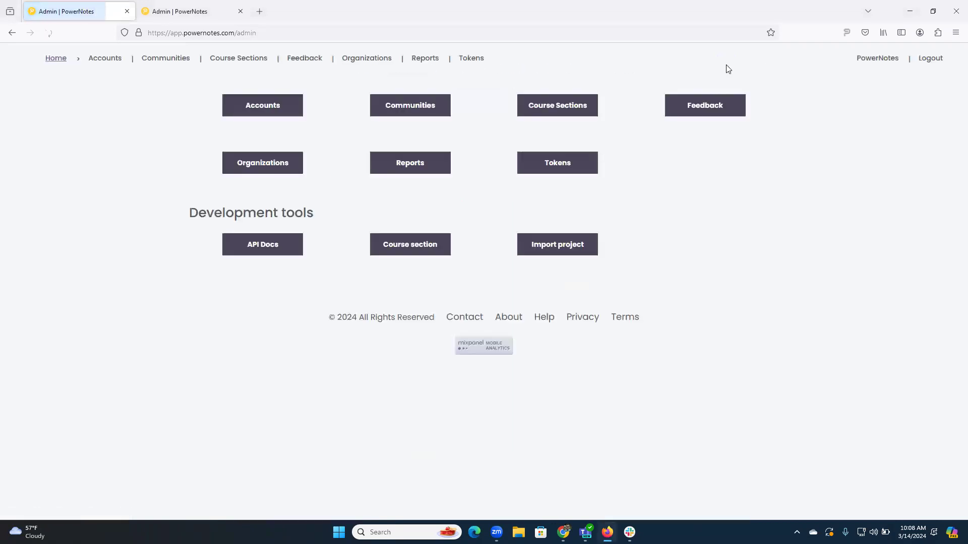
pyautogui.click(151, 11)
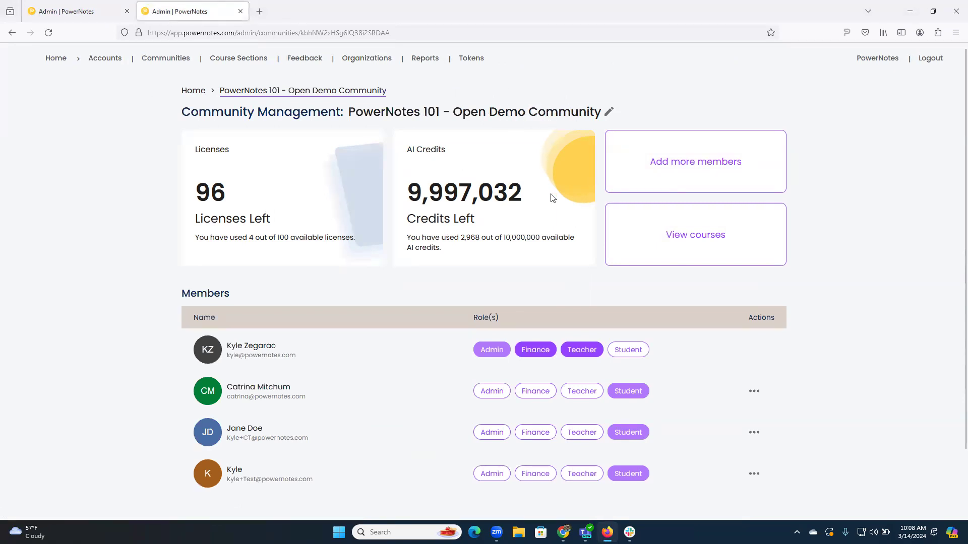
pyautogui.scroll(-2, 451, 337)
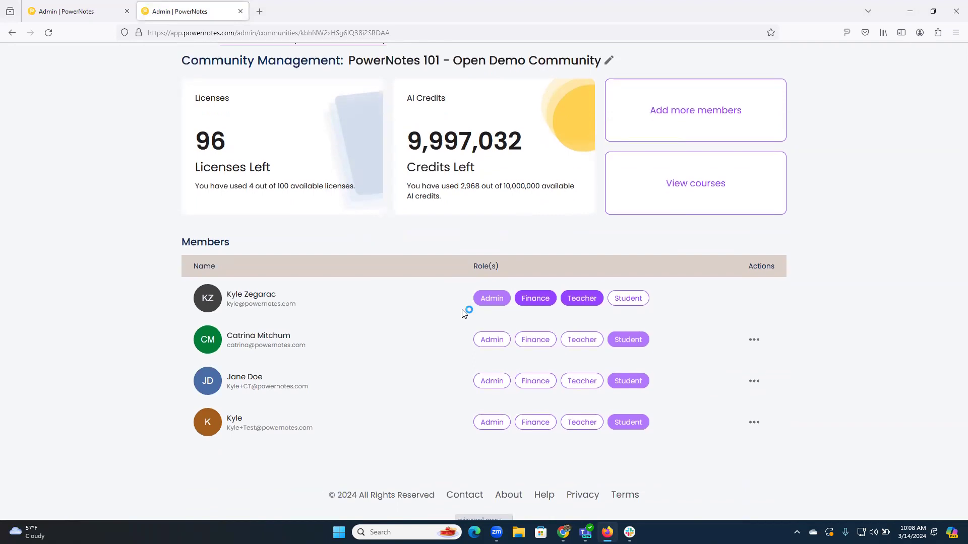
pyautogui.scroll(2, 504, 300)
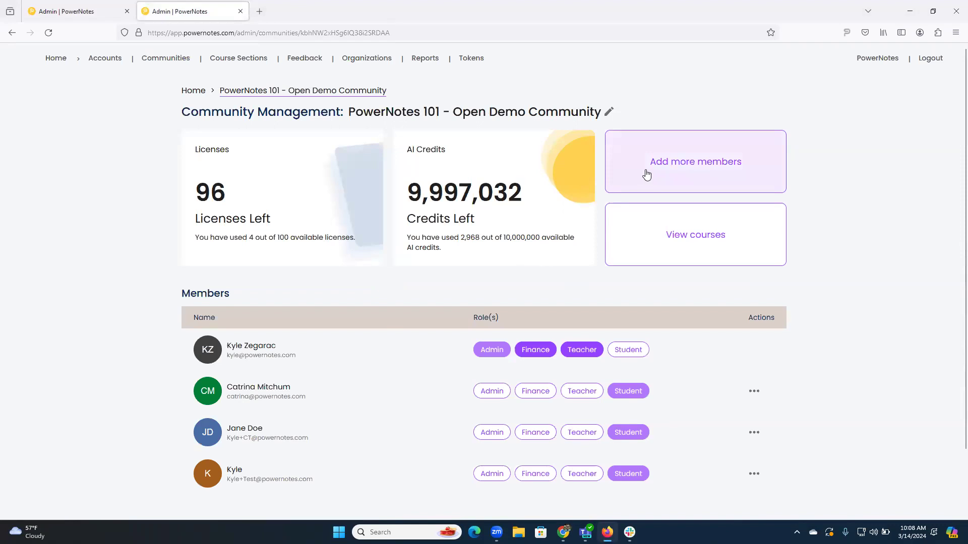
# View the form for inviting more members to the community and dismiss it without inviting anyone.
pyautogui.click(671, 164)
pyautogui.click(765, 156)
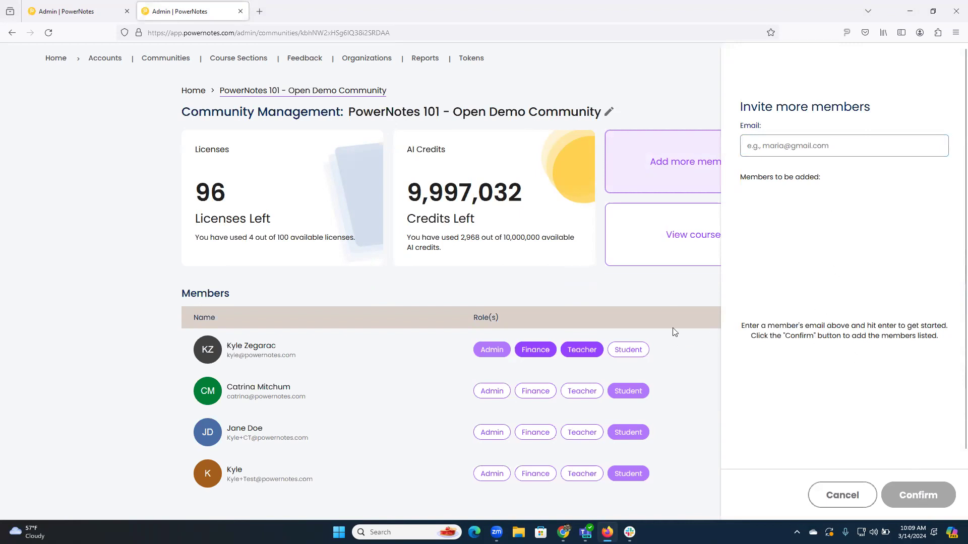
pyautogui.click(627, 58)
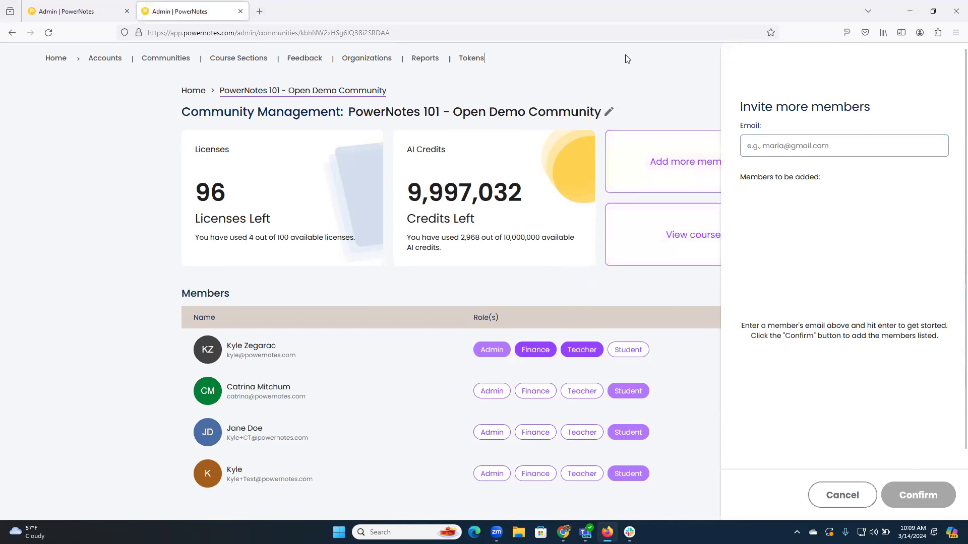
pyautogui.click(857, 496)
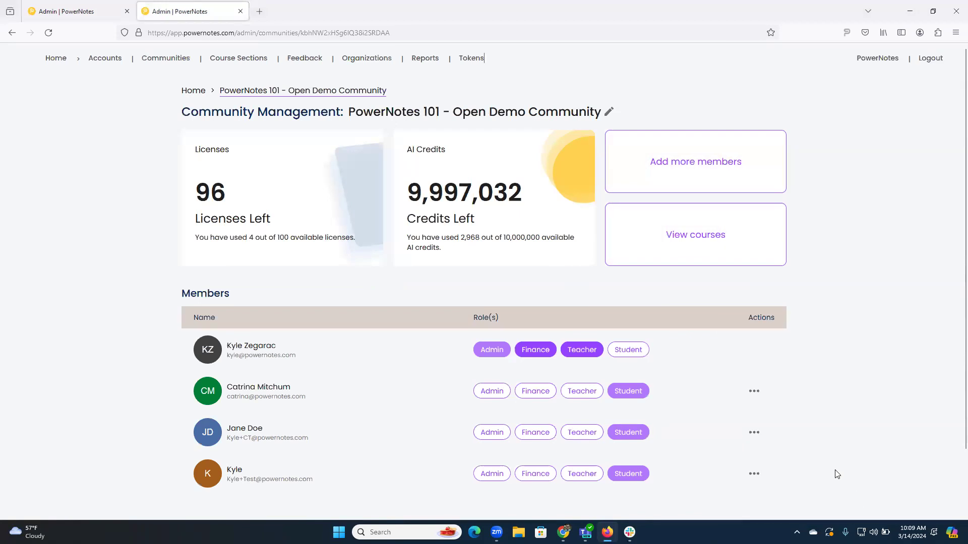
# Create a course named "PowerNotes 101 - Section A" in the community.
pyautogui.click(659, 240)
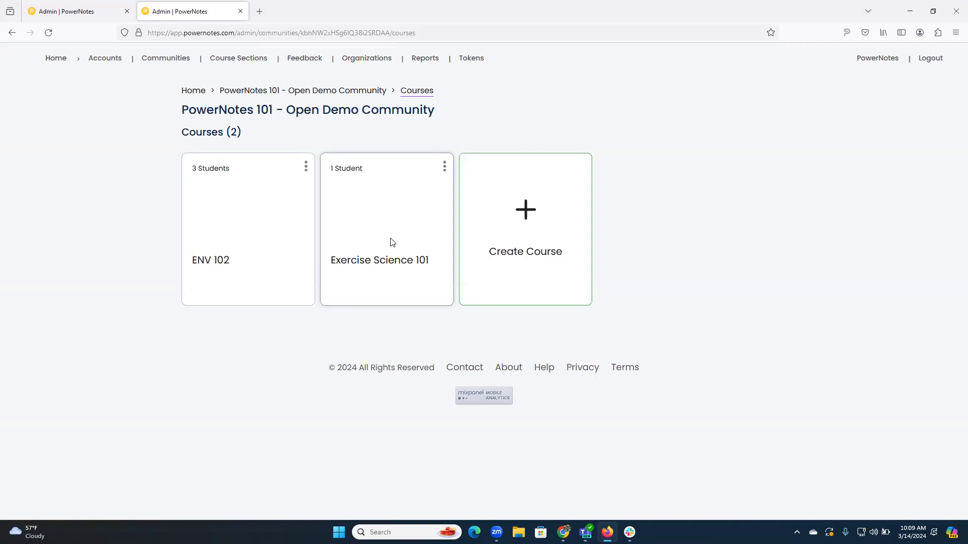
pyautogui.click(523, 214)
pyautogui.click(441, 173)
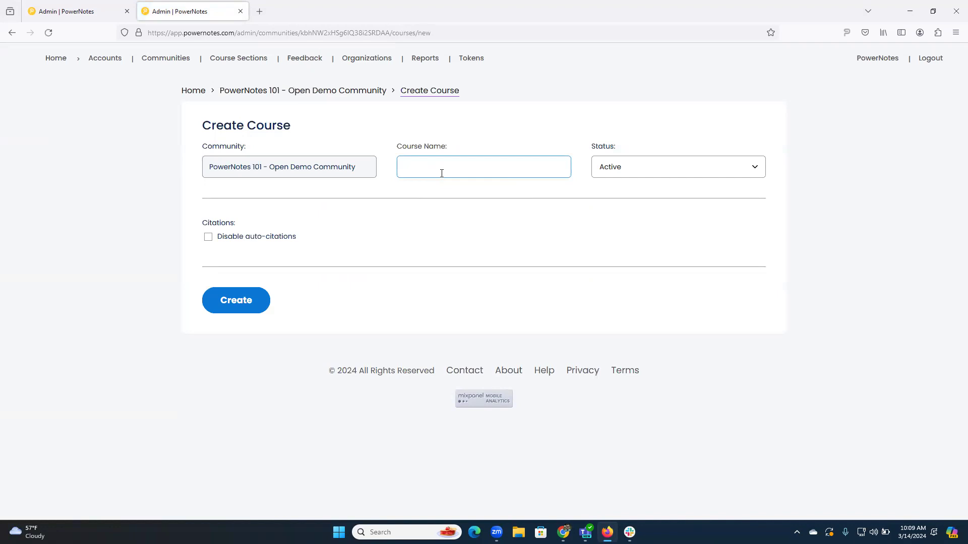
pyautogui.write('PowerNotes 101 - Section A')
pyautogui.click(235, 302)
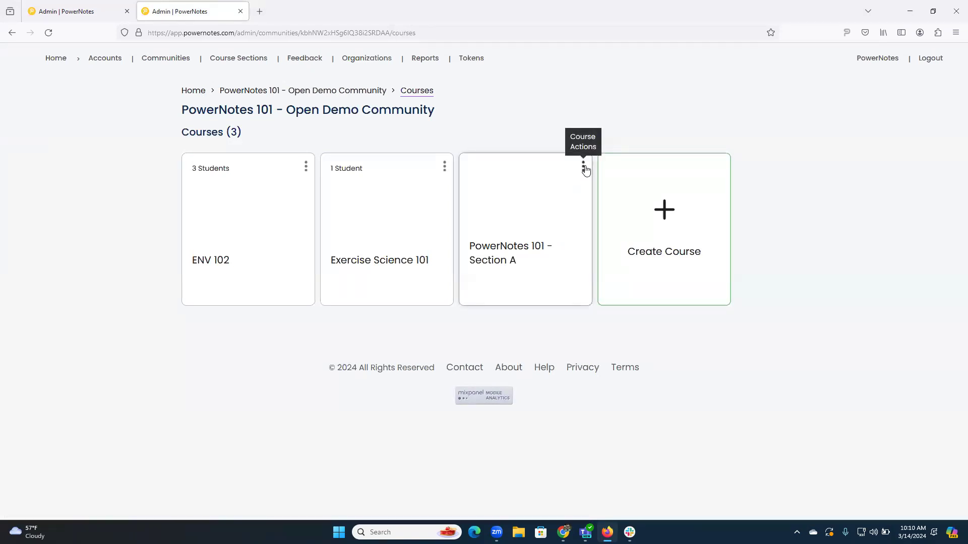
# Add the second listed community member to the PowerNotes 101 - Section A course.
pyautogui.click(584, 169)
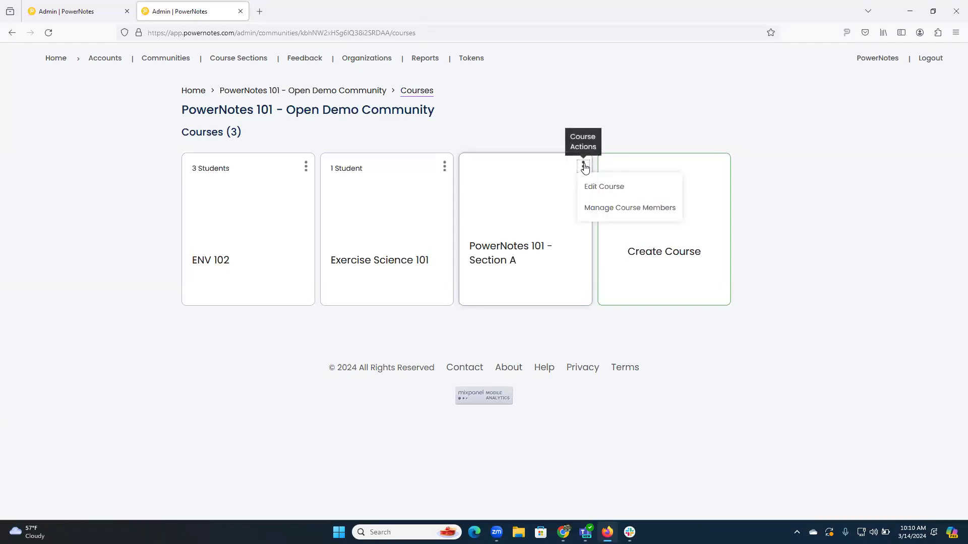
pyautogui.click(596, 208)
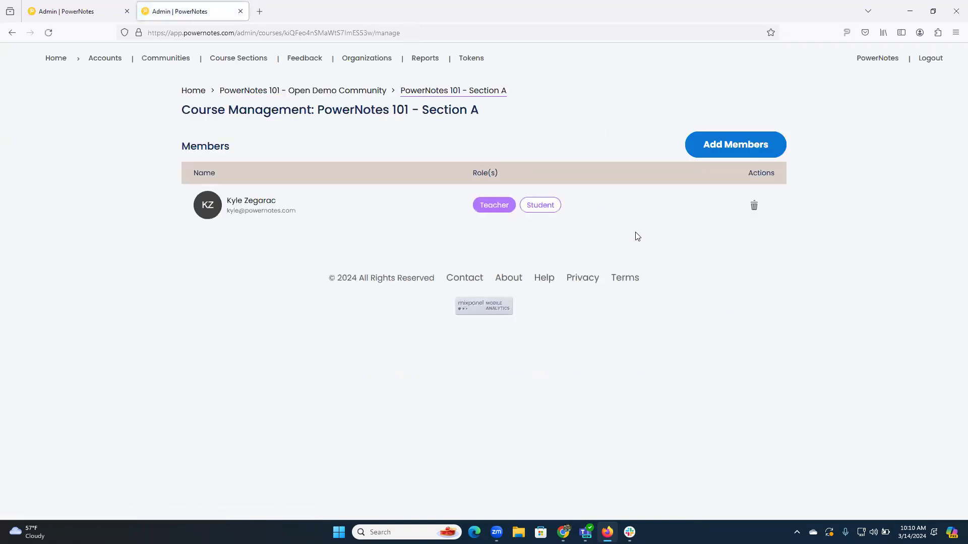
pyautogui.click(735, 145)
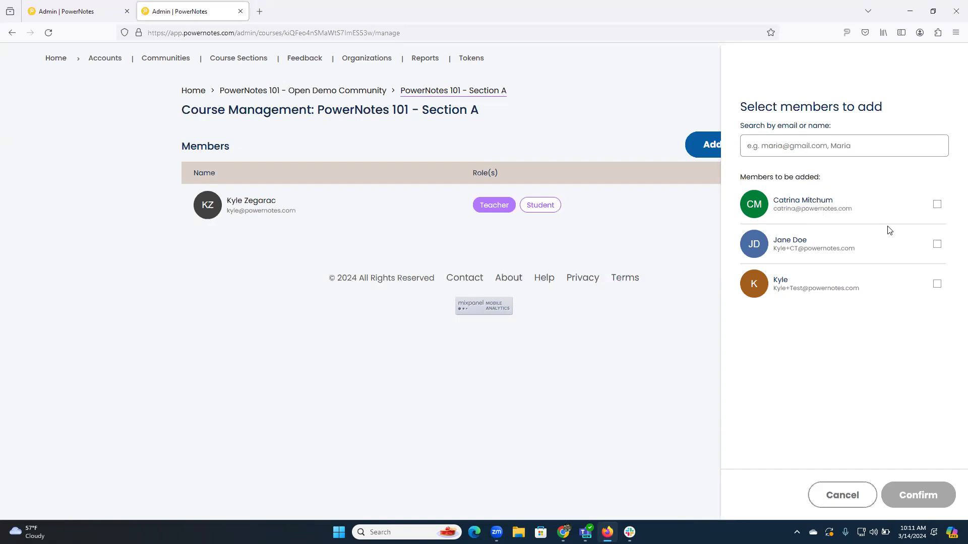
pyautogui.click(843, 146)
pyautogui.click(845, 244)
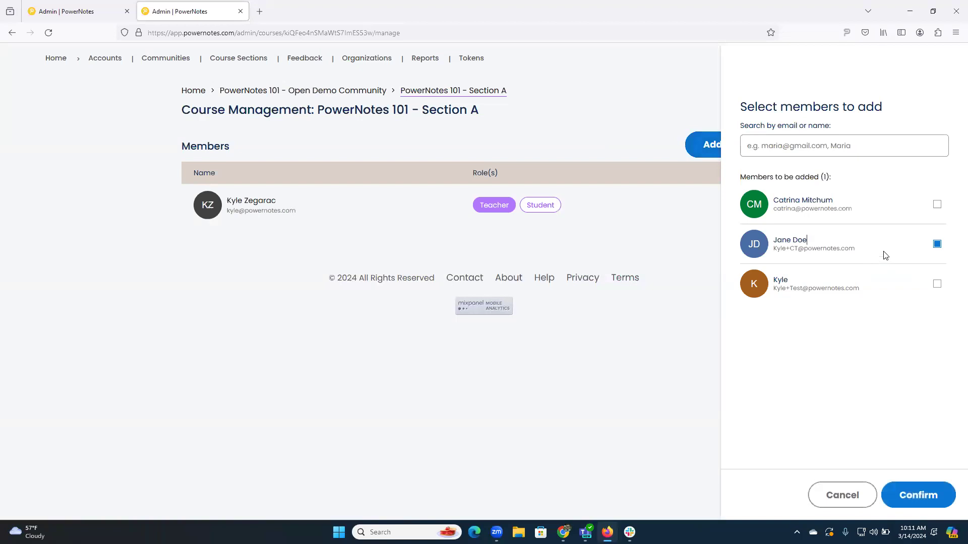
pyautogui.click(913, 493)
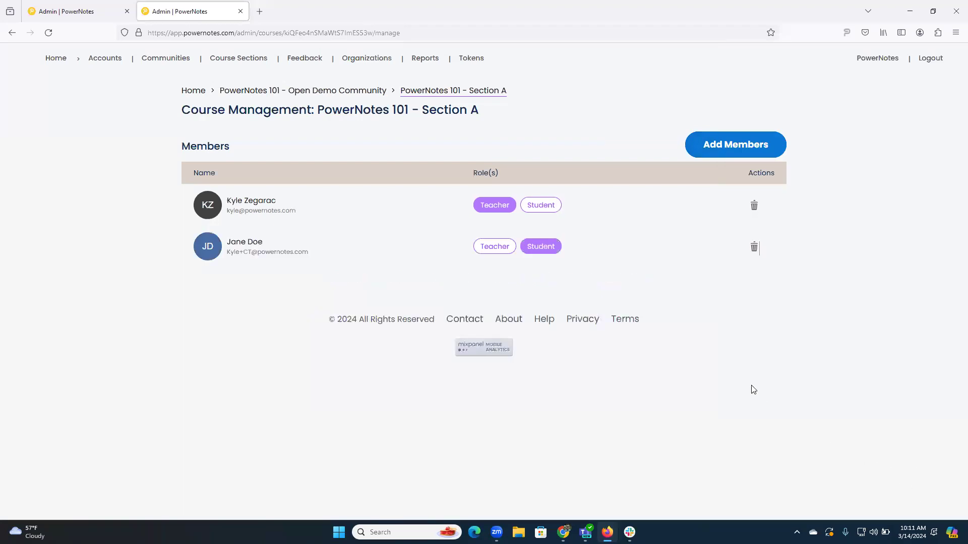
pyautogui.click(733, 146)
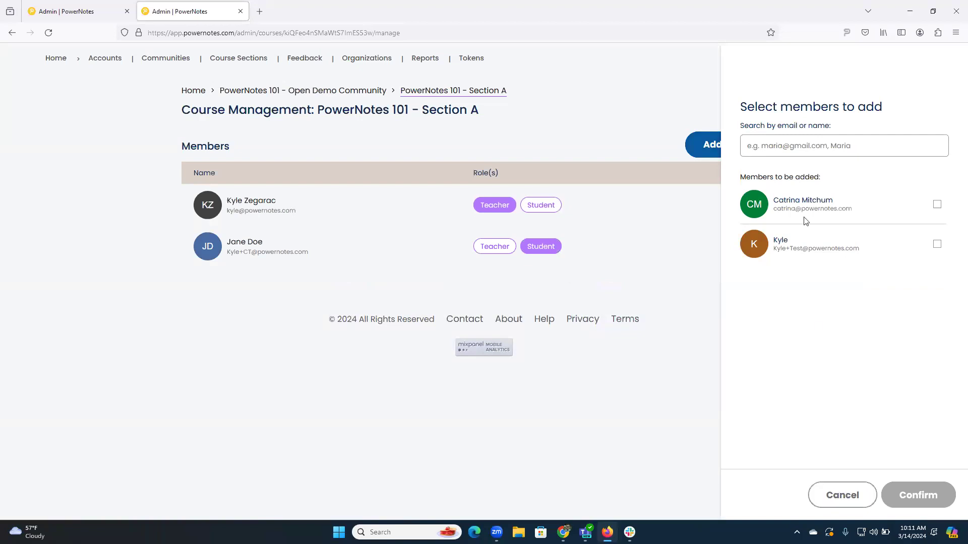
pyautogui.click(838, 502)
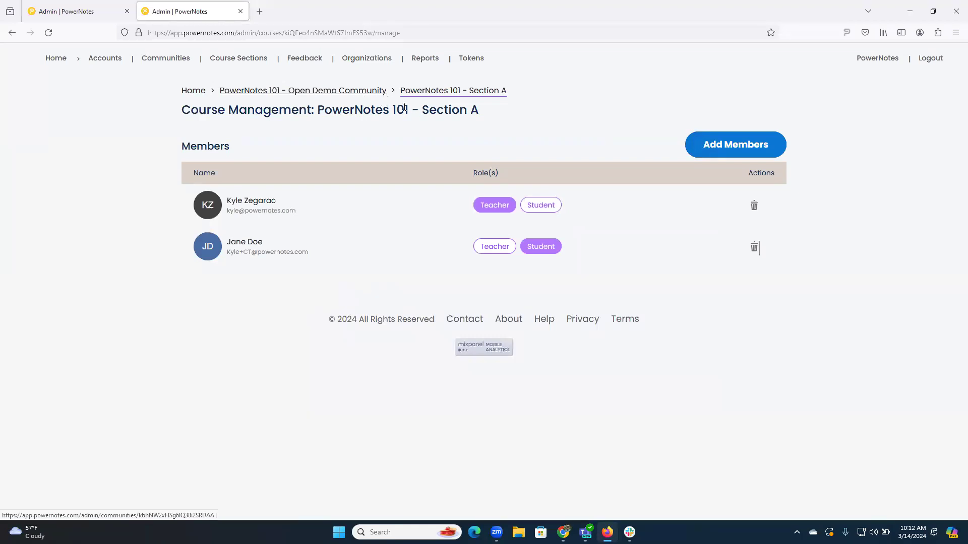
# Return to the community's courses and open the assignments of PowerNotes 101 - Section A.
pyautogui.click(345, 92)
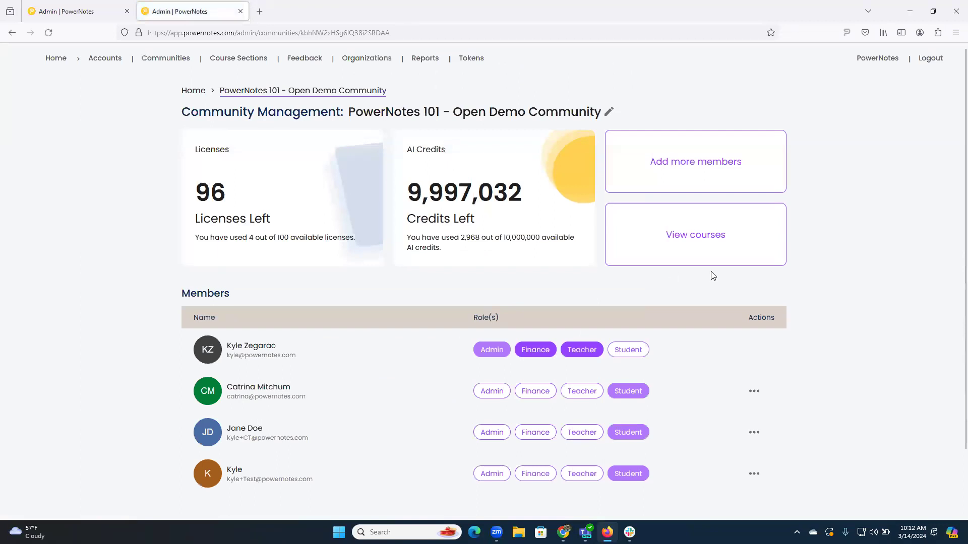
pyautogui.click(687, 242)
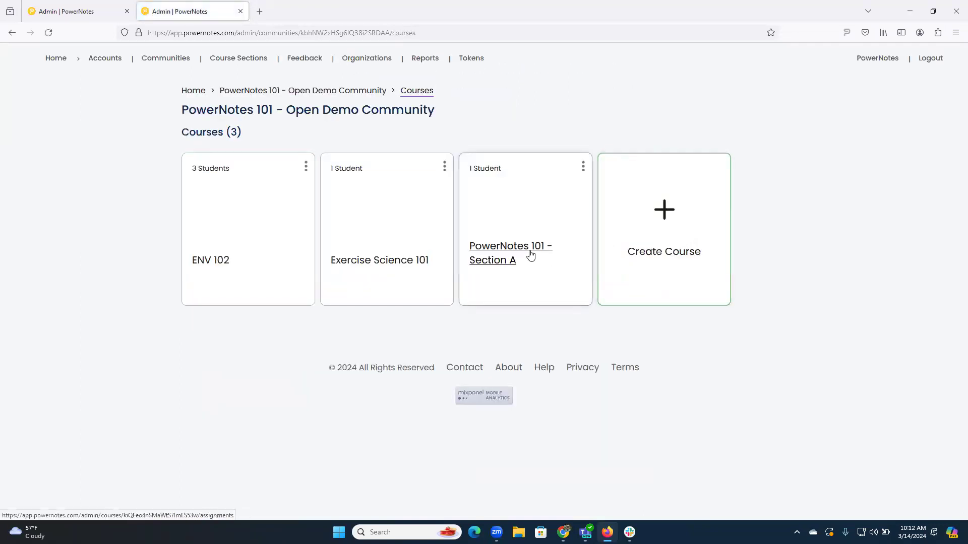
pyautogui.click(583, 166)
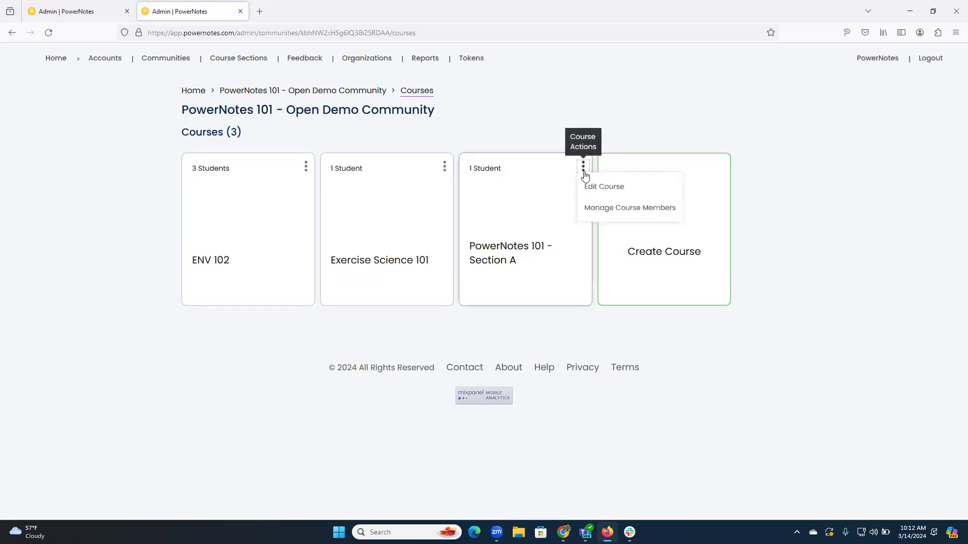
pyautogui.click(502, 250)
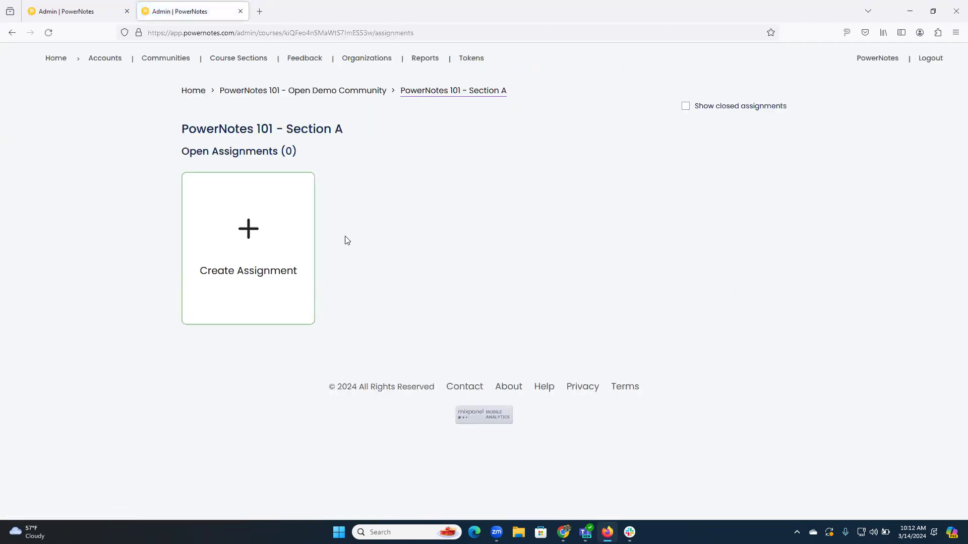
# Start an assignment named "PowerNotes 101 - Assignment 1" with "ENV 102 - Climate Change Research Project" as its project template.
pyautogui.click(250, 230)
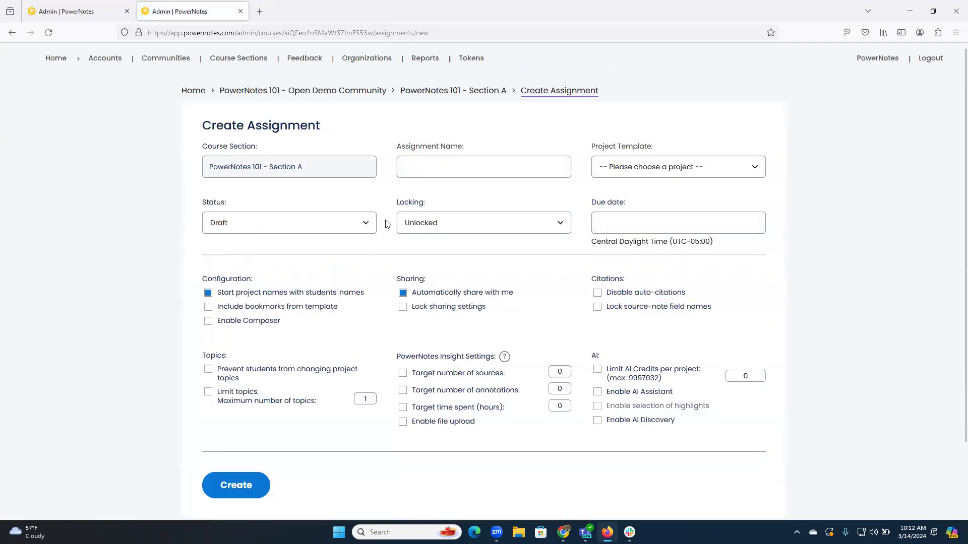
pyautogui.click(446, 170)
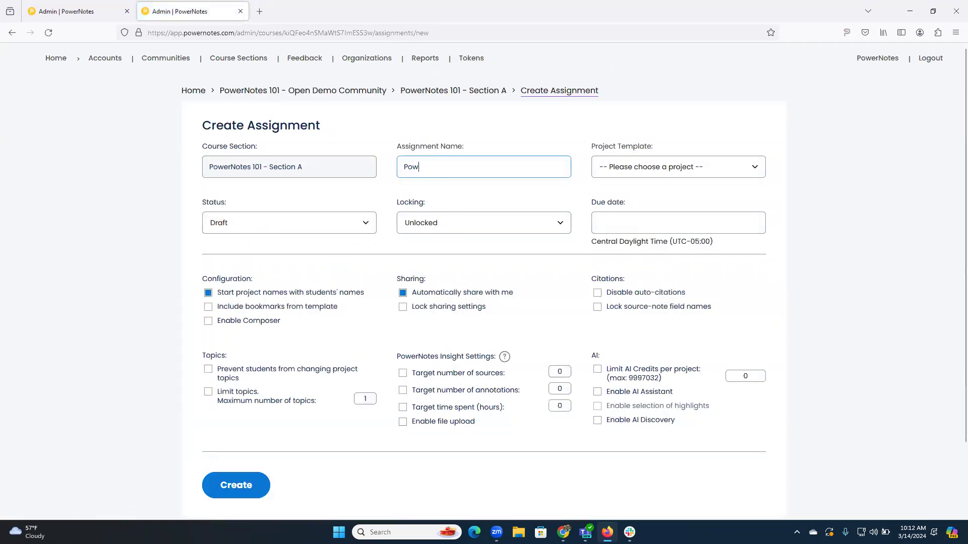
pyautogui.write('PowerNotes 101 - Assignment 1')
pyautogui.click(646, 166)
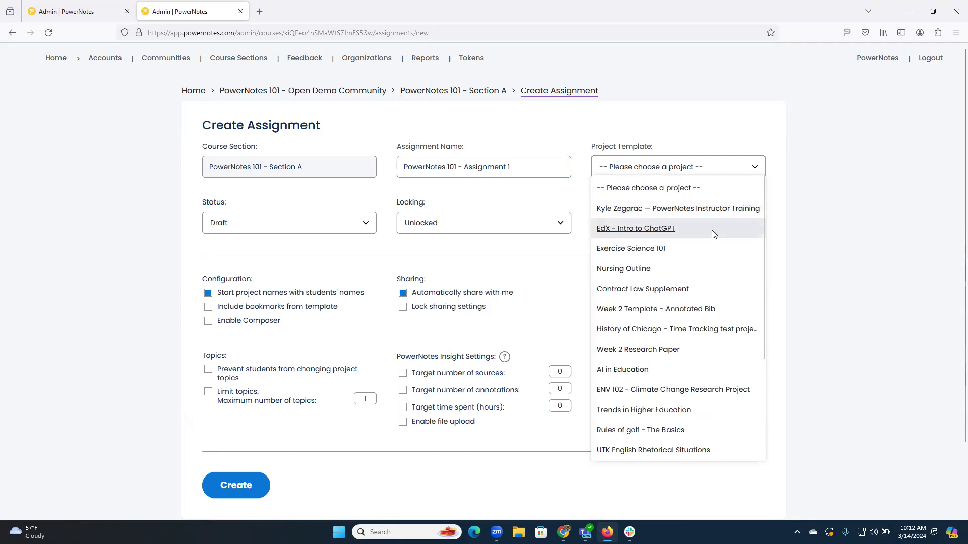
pyautogui.click(746, 390)
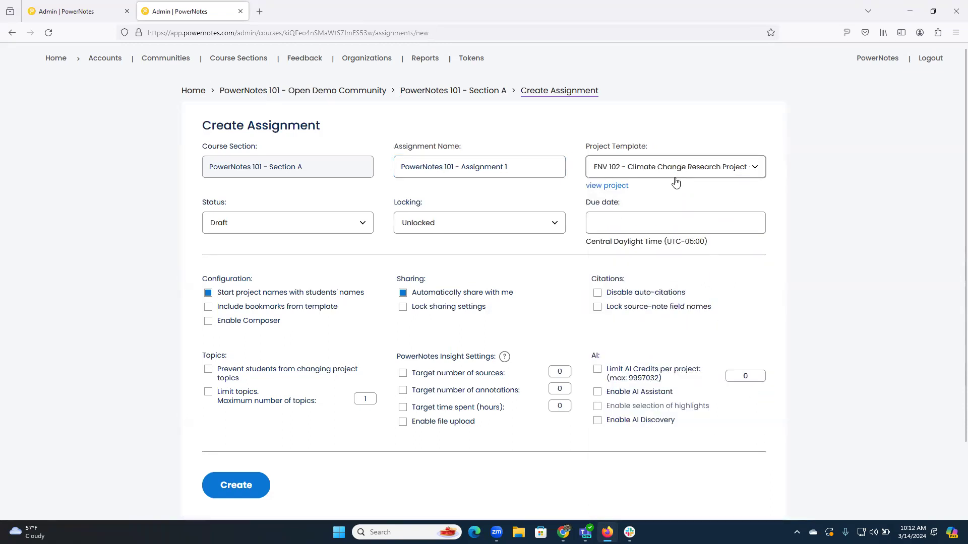
# View the assignment's selected project template and examine its title, description and topic outline.
pyautogui.click(617, 188)
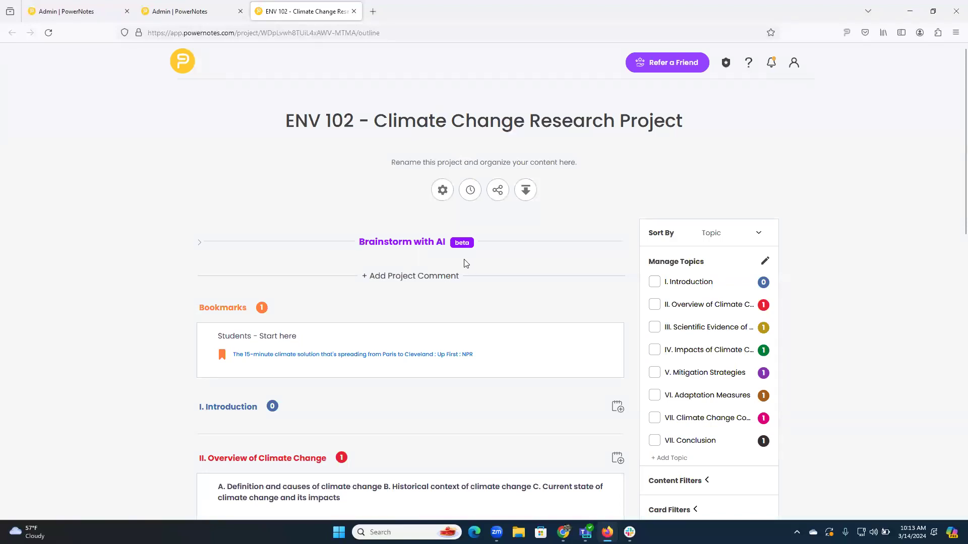
pyautogui.scroll(-1, 395, 287)
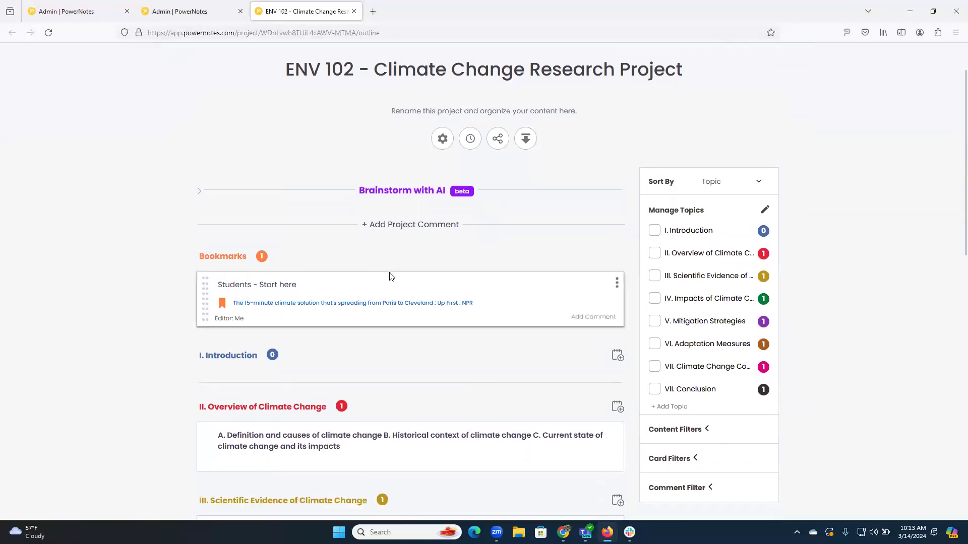
pyautogui.click(348, 282)
pyautogui.scroll(-4, 348, 283)
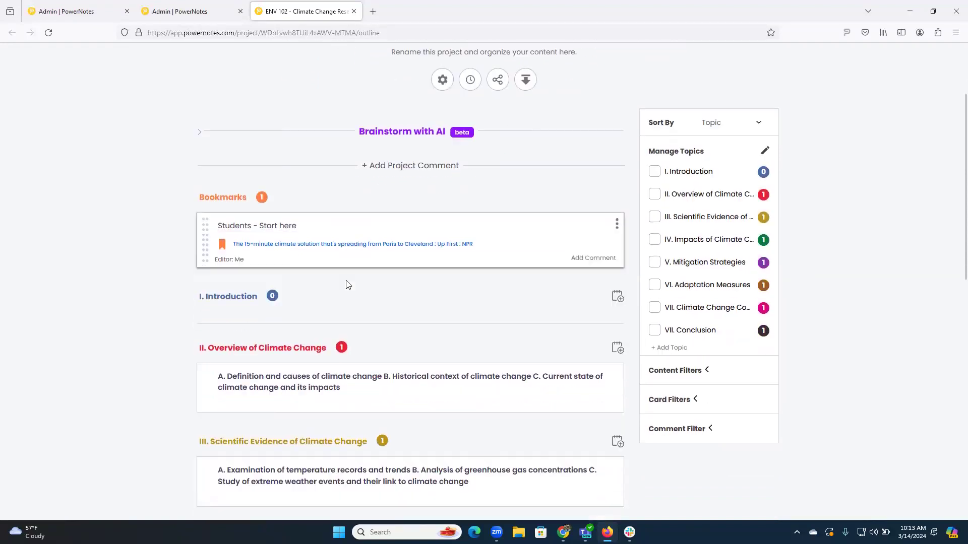
pyautogui.scroll(-1, 361, 295)
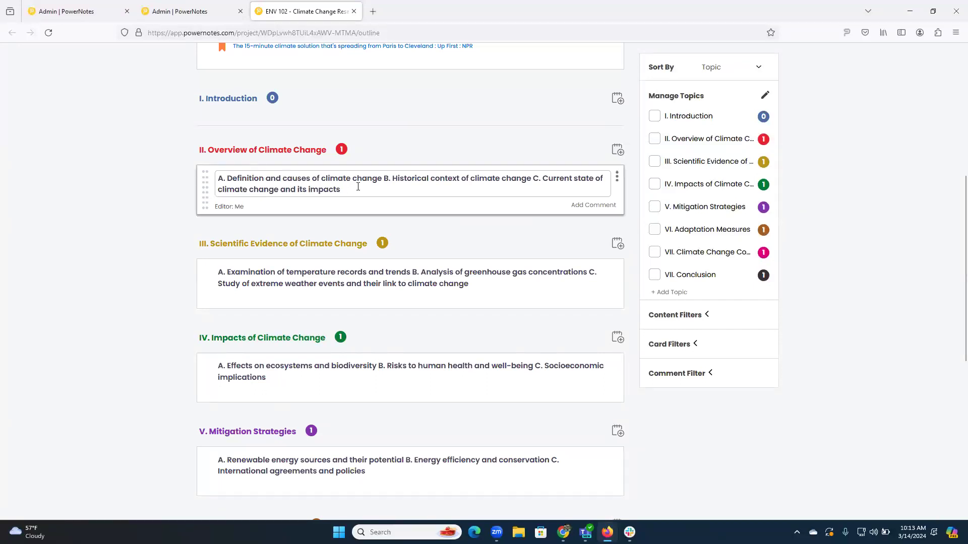
pyautogui.scroll(6, 353, 201)
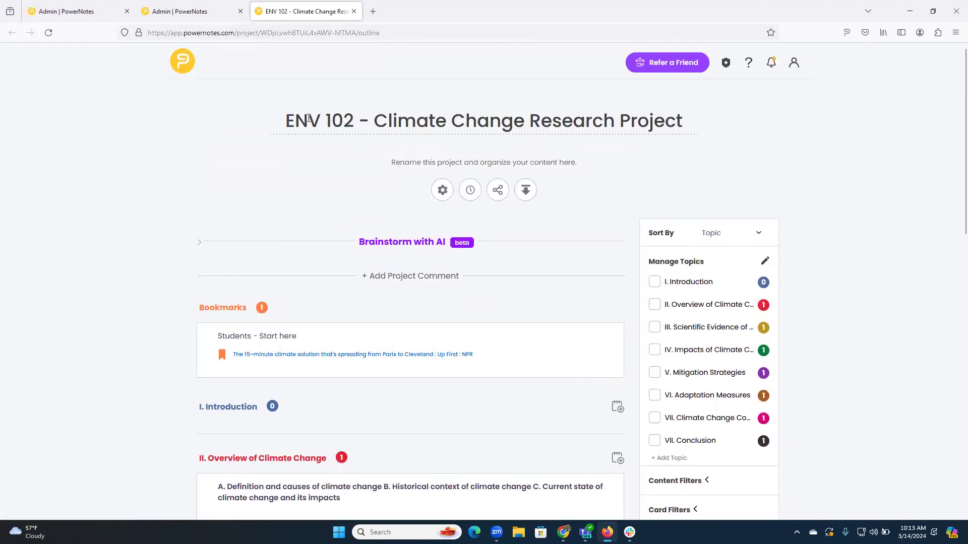
pyautogui.moveTo(286, 121); pyautogui.dragTo(560, 126)
pyautogui.moveTo(396, 162); pyautogui.dragTo(568, 162)
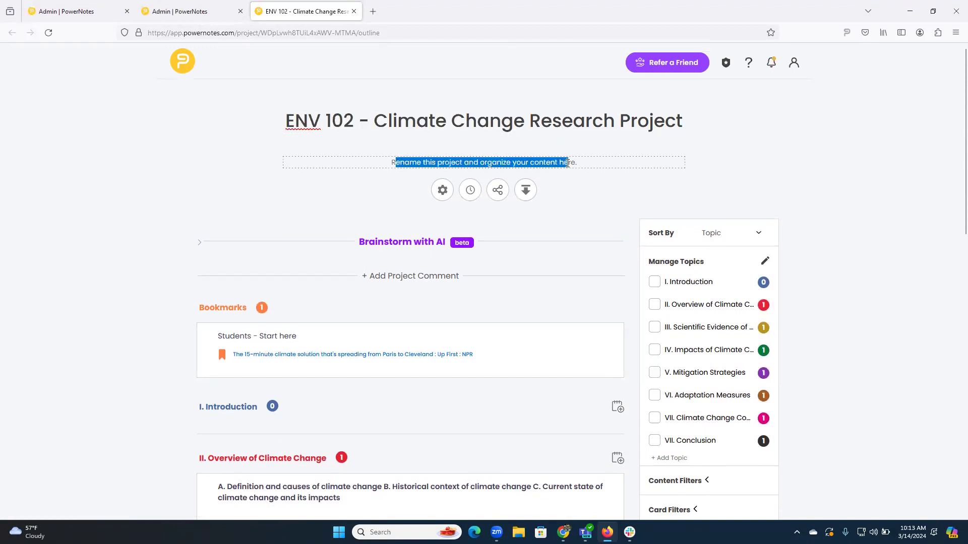
pyautogui.click(568, 163)
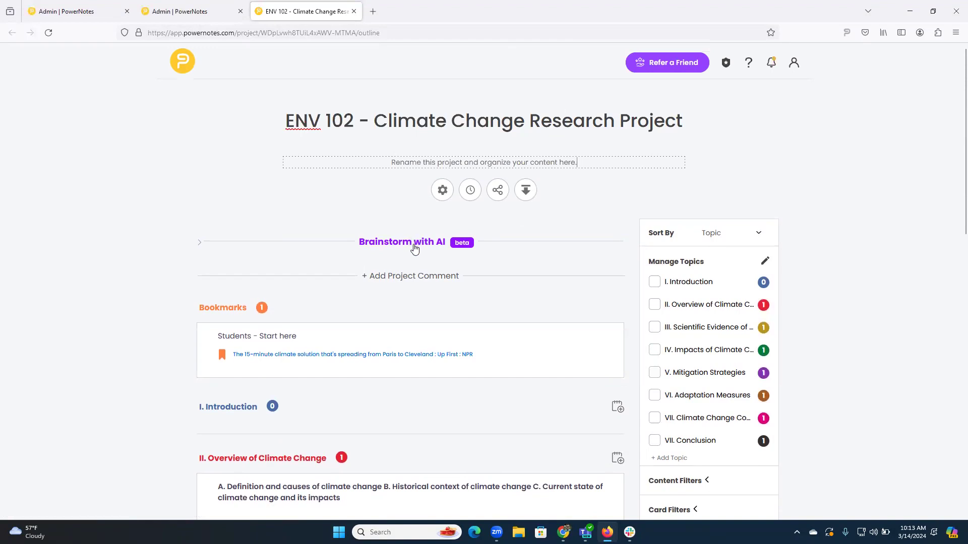
# Review the template project's student bookmark and the notes under each topic down to the conclusion.
pyautogui.moveTo(228, 328)
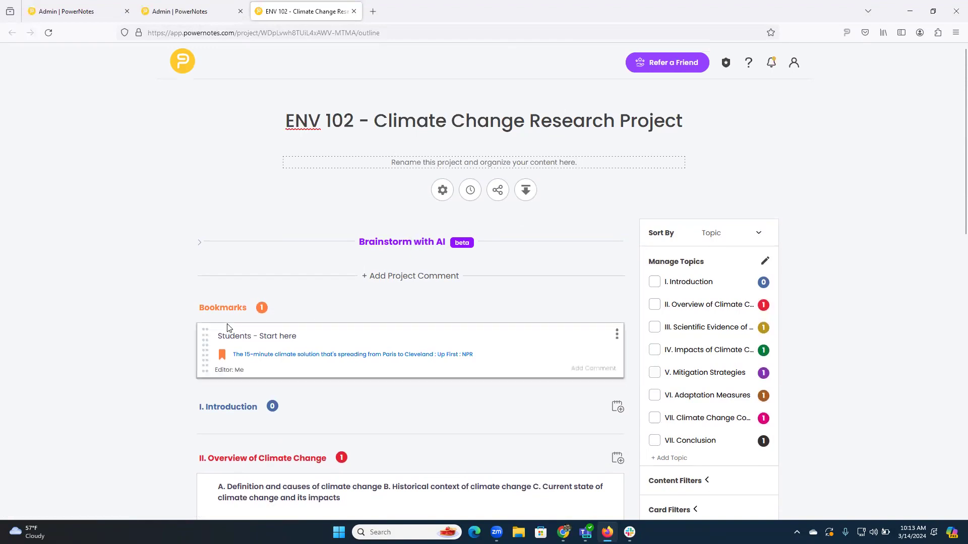
pyautogui.scroll(-1, 228, 328)
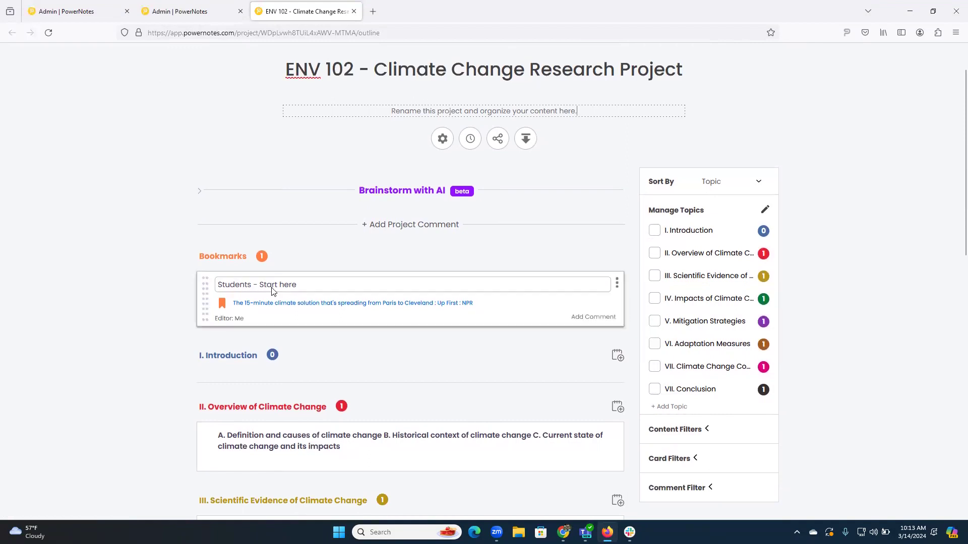
pyautogui.scroll(-2, 271, 291)
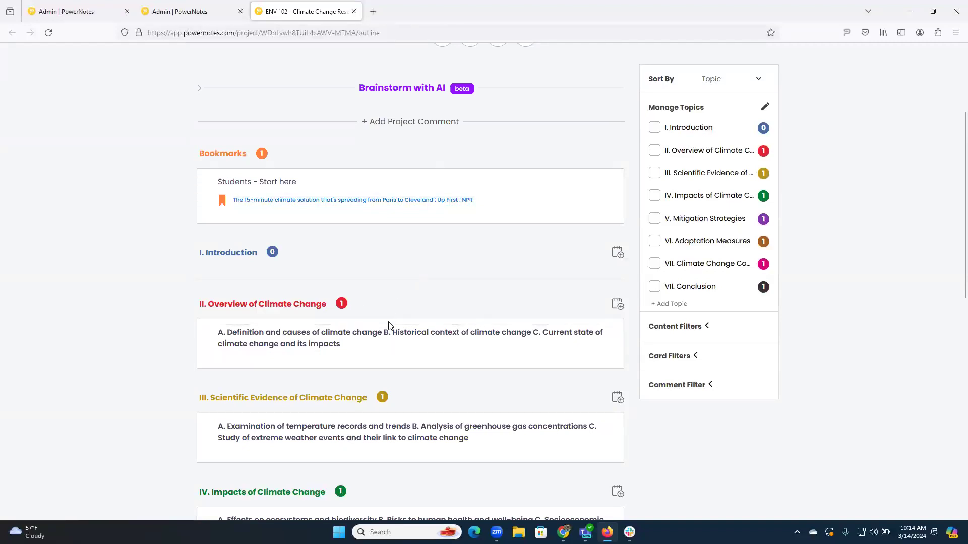
pyautogui.click(385, 338)
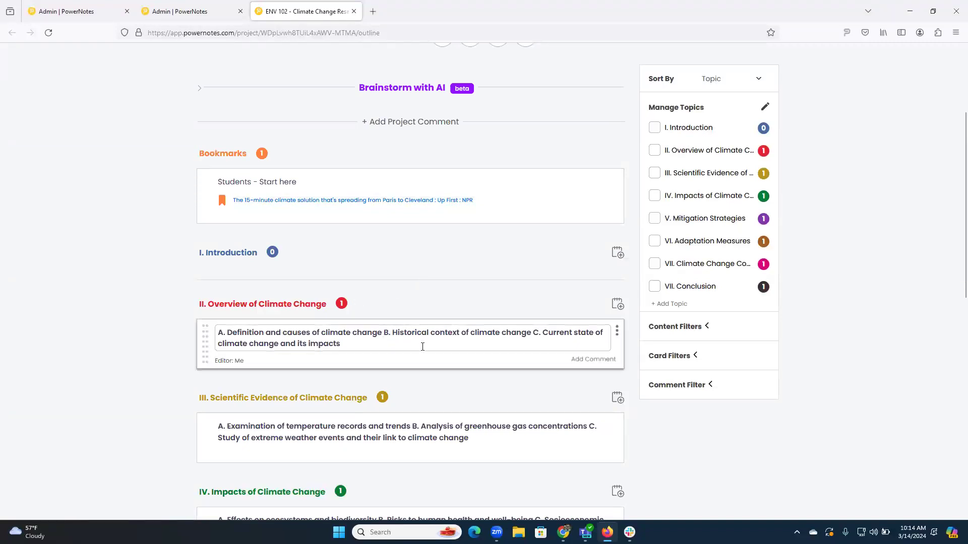
pyautogui.scroll(-2, 415, 348)
pyautogui.scroll(-5, 417, 349)
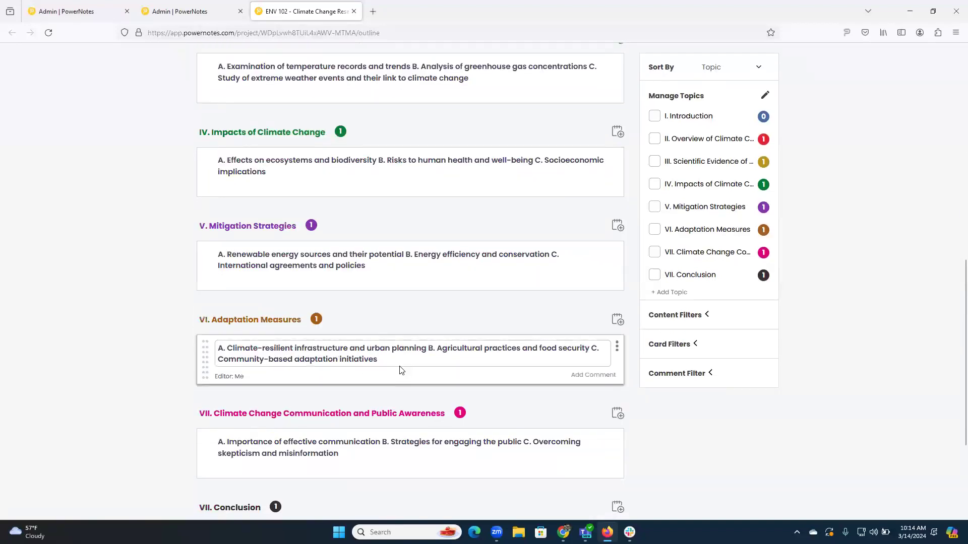
pyautogui.scroll(-3, 399, 368)
pyautogui.scroll(8, 404, 373)
pyautogui.scroll(5, 419, 349)
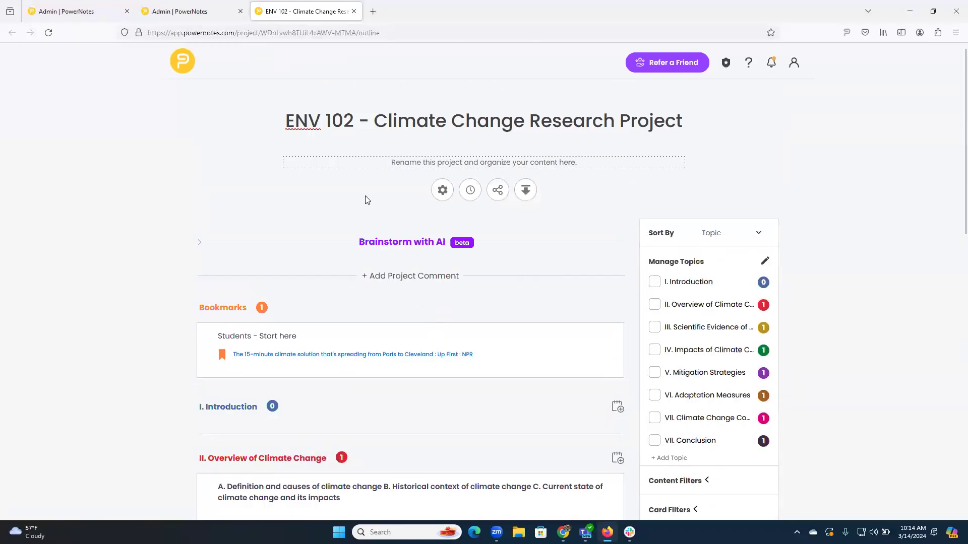
# Return to the new assignment form and set its status to Open with a due date of March 22, 2024, 12:00 AM.
pyautogui.click(191, 11)
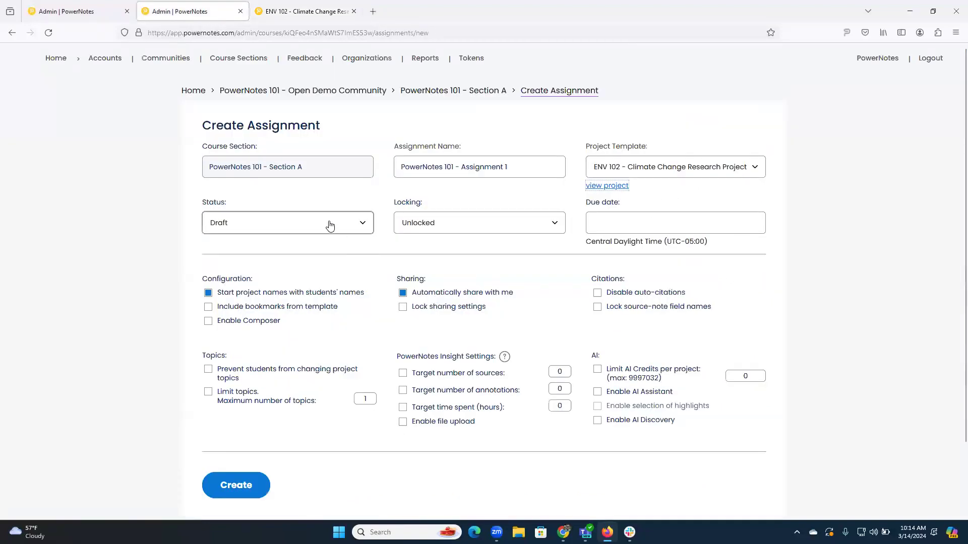
pyautogui.click(243, 231)
pyautogui.click(258, 260)
pyautogui.click(629, 225)
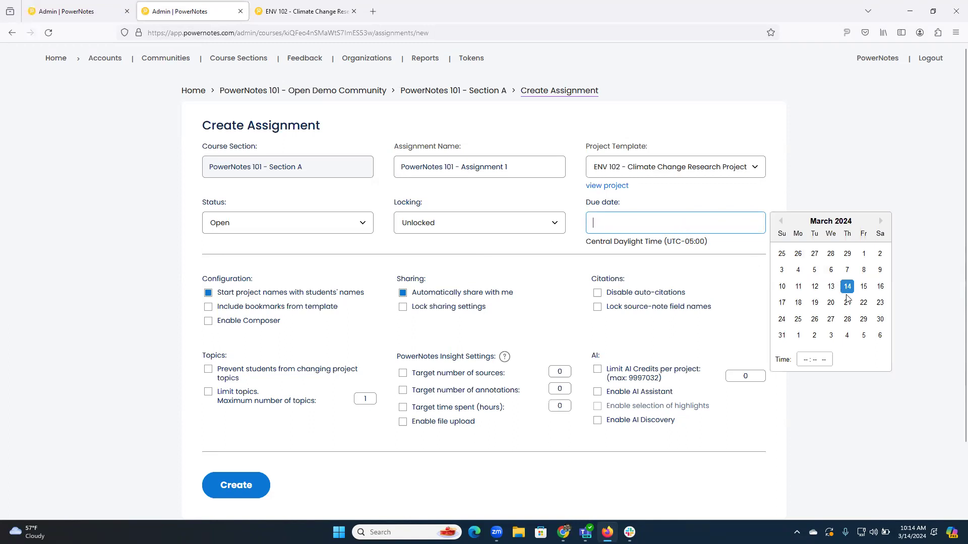
pyautogui.click(862, 304)
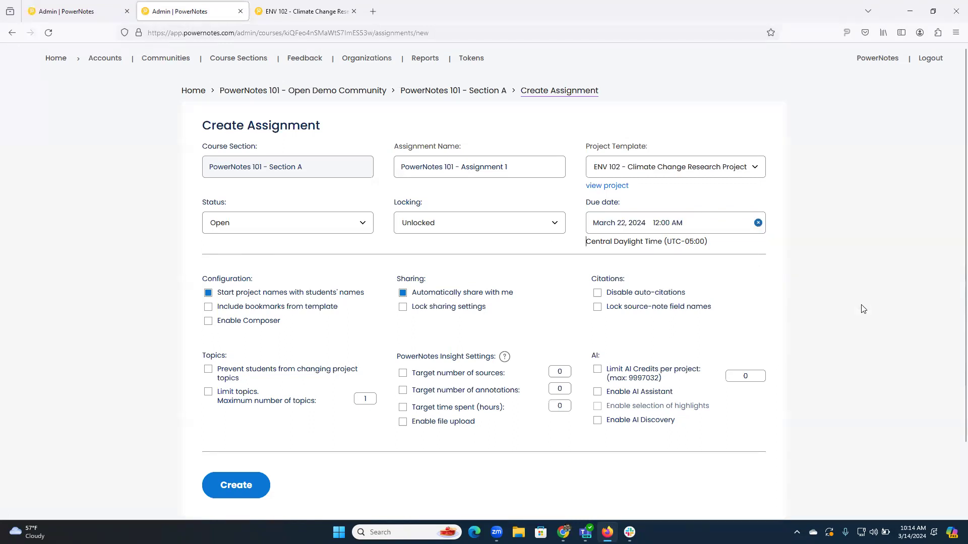
# Include bookmarks from the template and turn off starting project names with students' names.
pyautogui.click(208, 308)
pyautogui.click(209, 294)
# View the template project again and delete its Source Note, Bias and Relevance source note labels in the project settings.
pyautogui.click(618, 187)
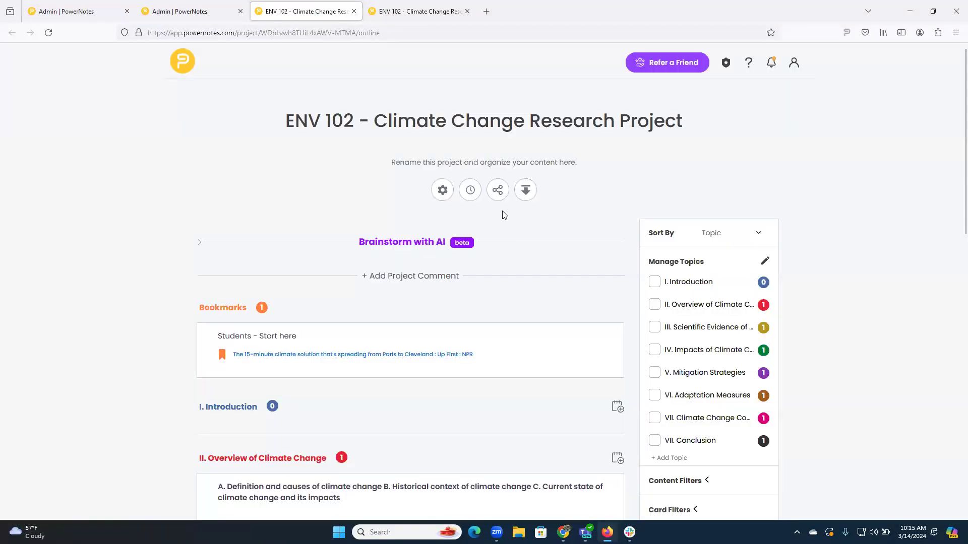
pyautogui.click(443, 192)
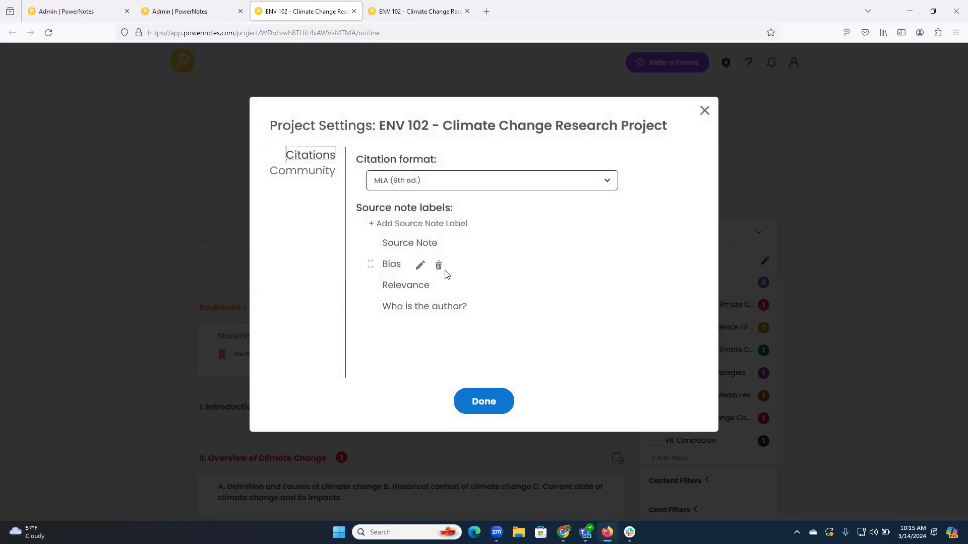
pyautogui.click(704, 110)
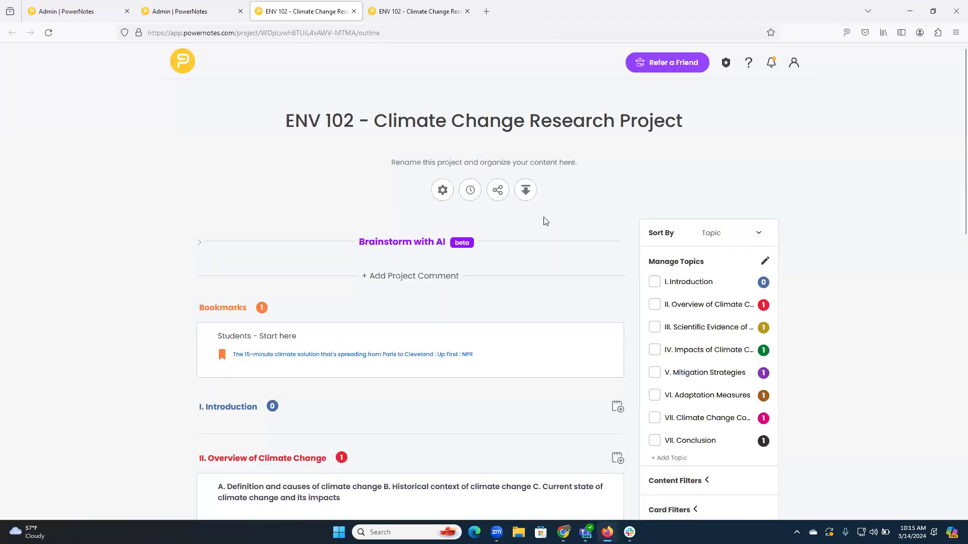
pyautogui.click(444, 196)
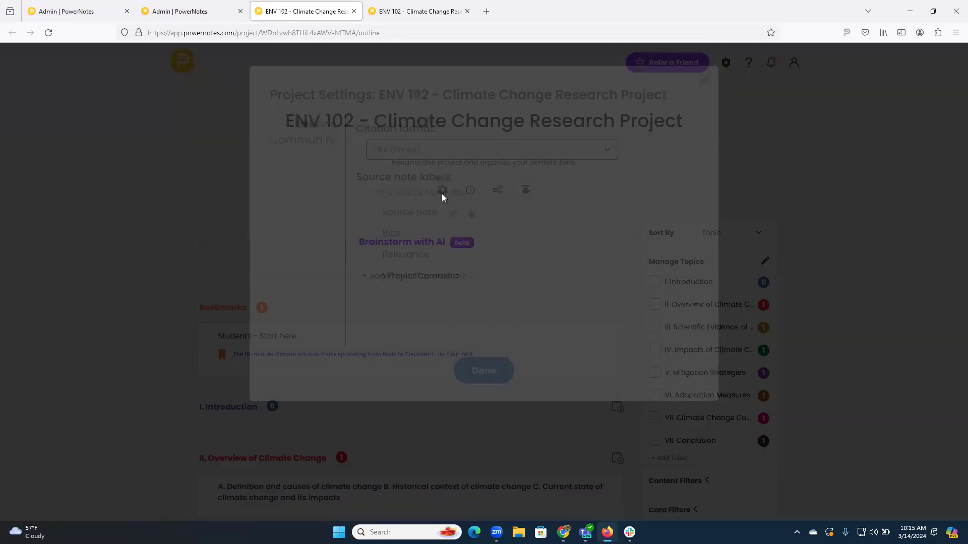
pyautogui.click(473, 244)
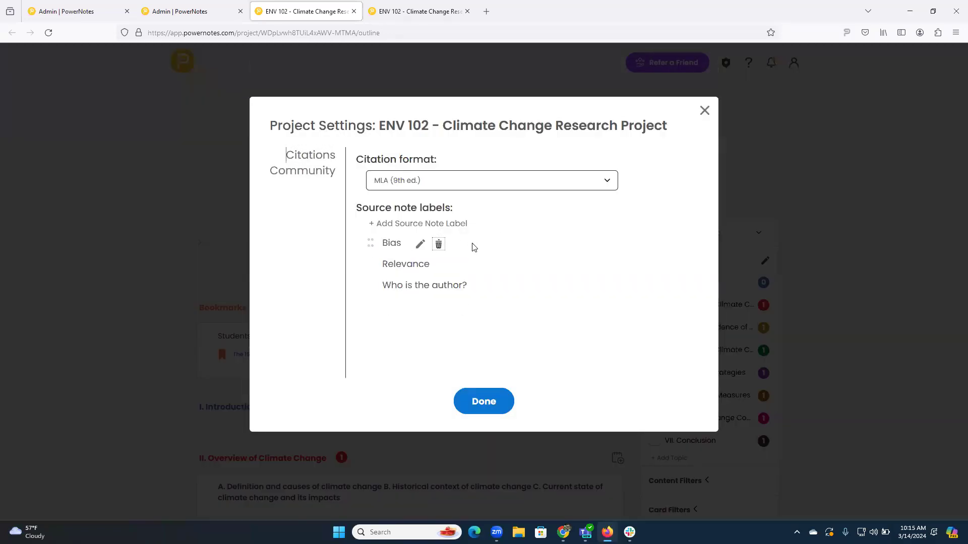
pyautogui.click(438, 245)
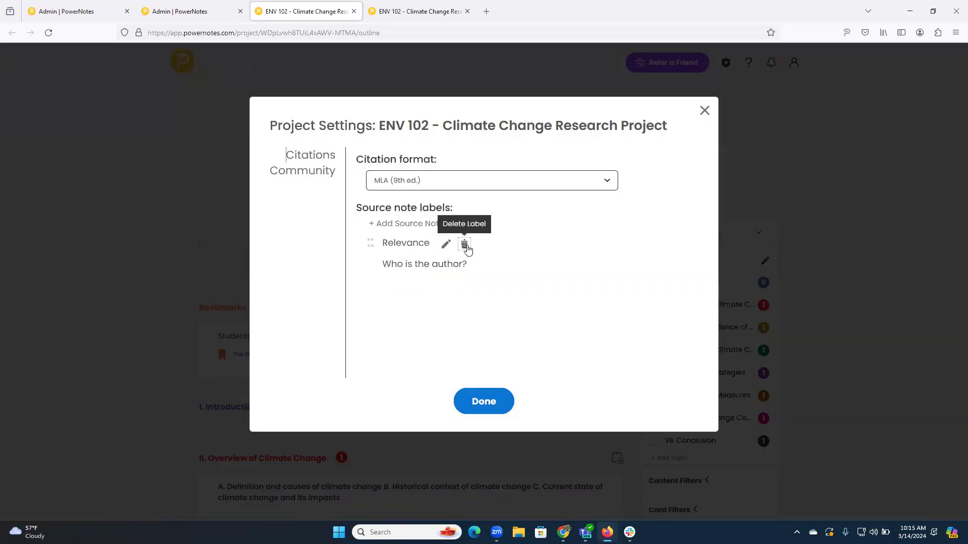
pyautogui.click(465, 246)
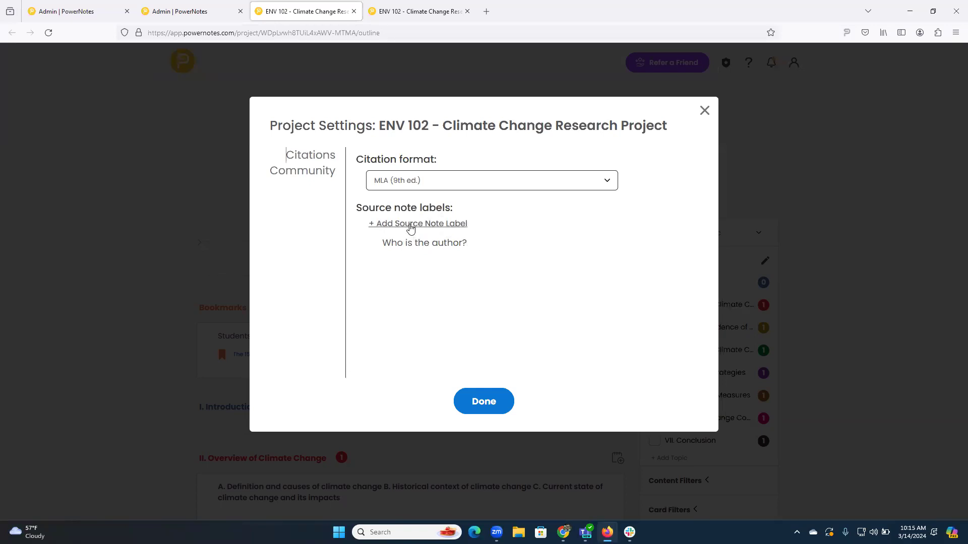
# Add a source note label "Where did you find this source?" and finish the project settings.
pyautogui.click(410, 227)
pyautogui.write('Where did you find this source?')
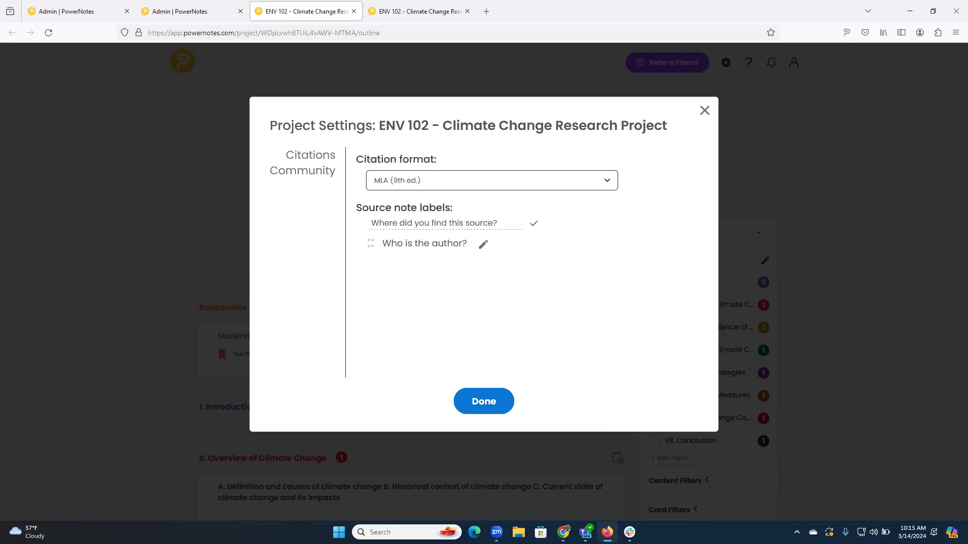
pyautogui.press('Return')
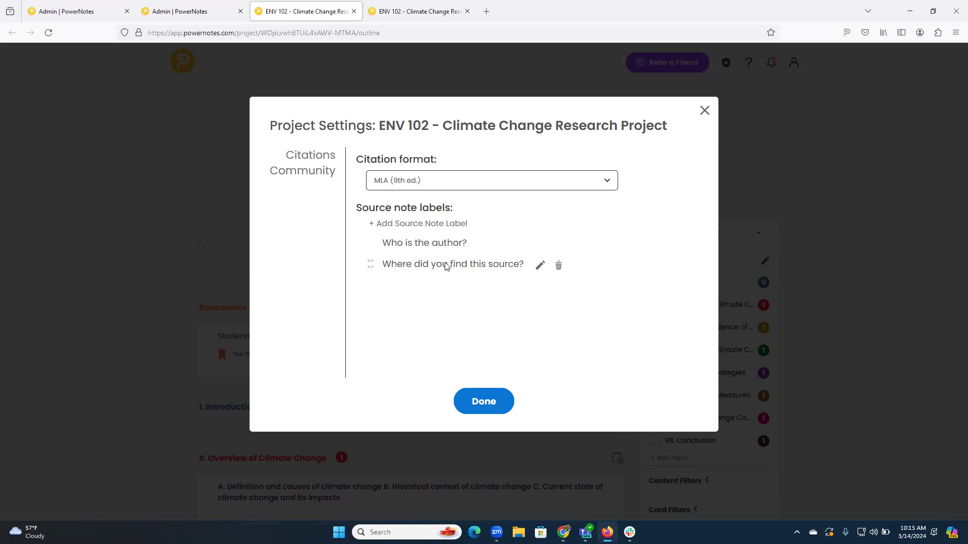
pyautogui.moveTo(441, 270)
pyautogui.moveTo(446, 253)
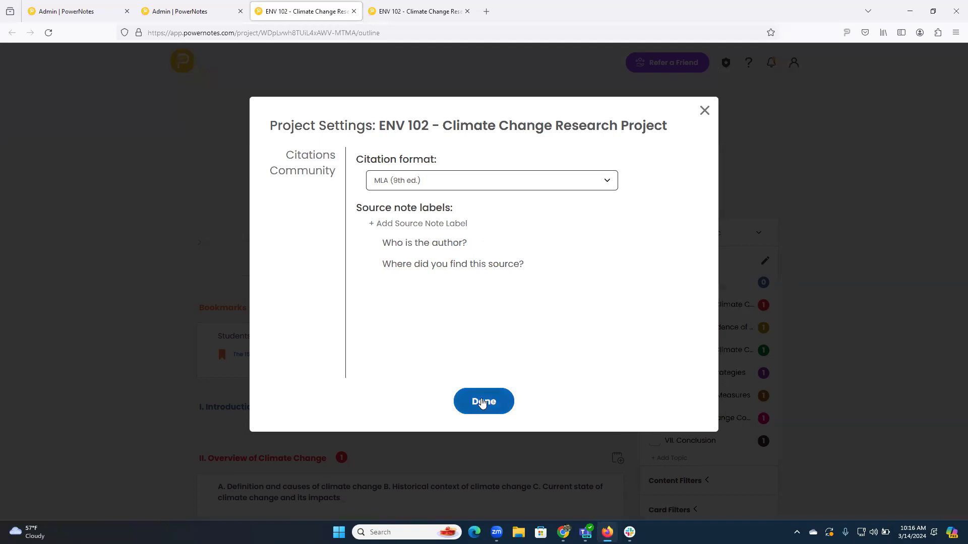
pyautogui.click(483, 402)
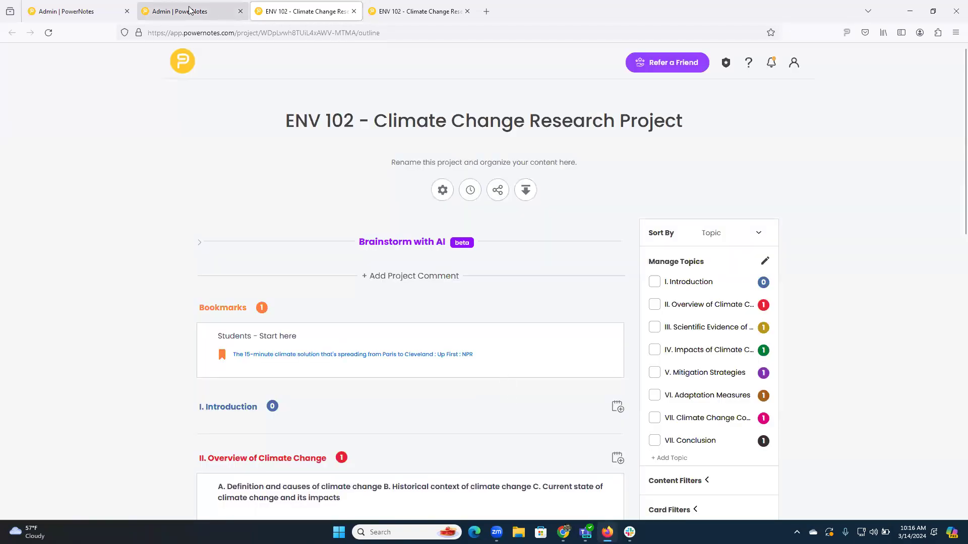
# Return to the assignment form, lock source-note field names and prevent students from changing project topics.
pyautogui.click(223, 11)
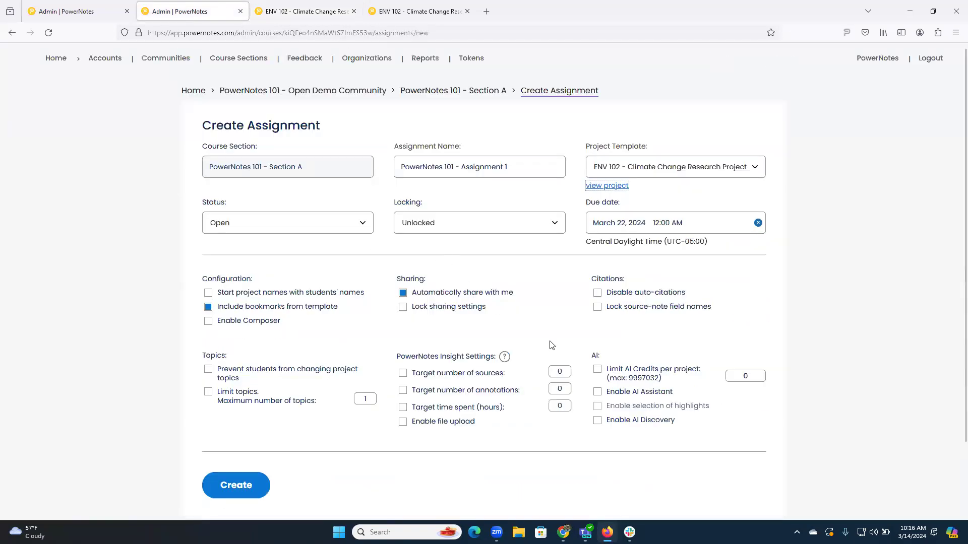
pyautogui.click(598, 307)
pyautogui.click(208, 370)
pyautogui.scroll(-2, 291, 363)
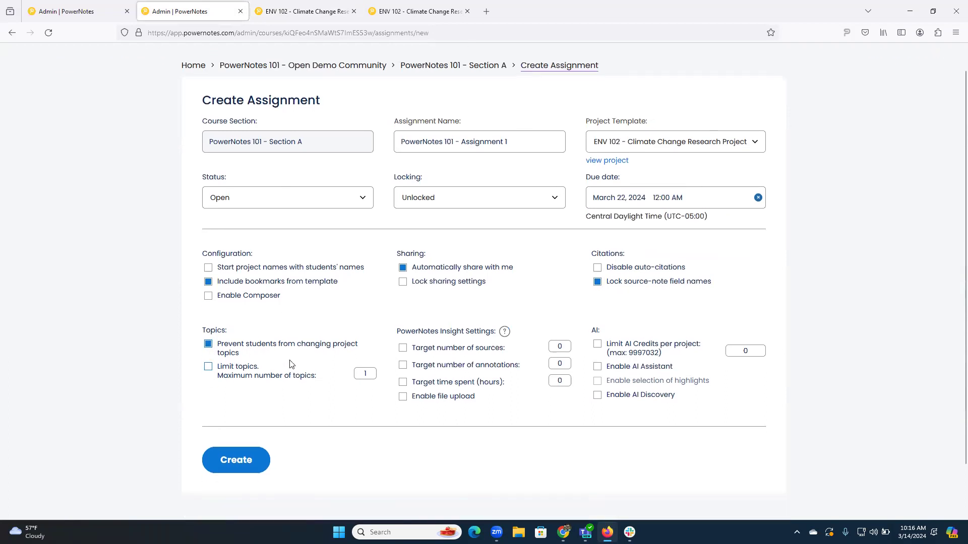
pyautogui.scroll(-1, 292, 364)
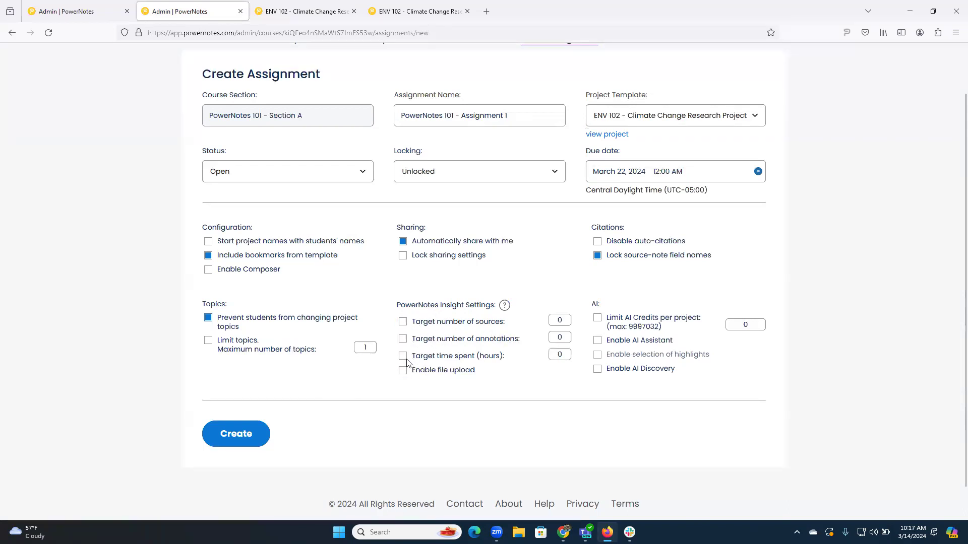
# Enable the PowerNotes Insight targets for 5 sources and 30 annotations.
pyautogui.click(403, 323)
pyautogui.click(561, 319)
pyautogui.press('BackSpace')
pyautogui.write('5')
pyautogui.click(568, 337)
pyautogui.press('BackSpace')
pyautogui.write('30')
pyautogui.press('BackSpace')
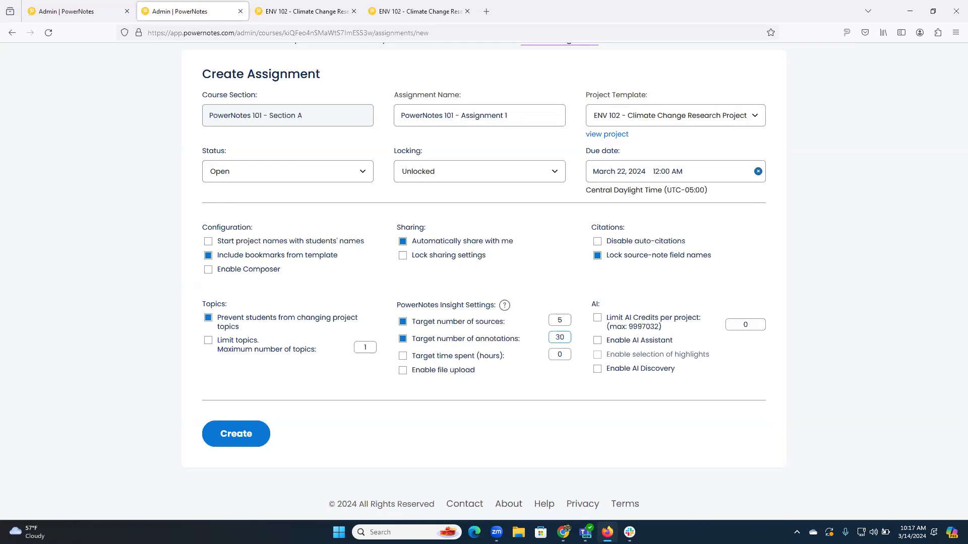
# Enable the target time spent and set it to 3 hours.
pyautogui.click(403, 357)
pyautogui.click(568, 352)
pyautogui.write('4')
pyautogui.press('BackSpace')
pyautogui.press('BackSpace')
pyautogui.write('3')
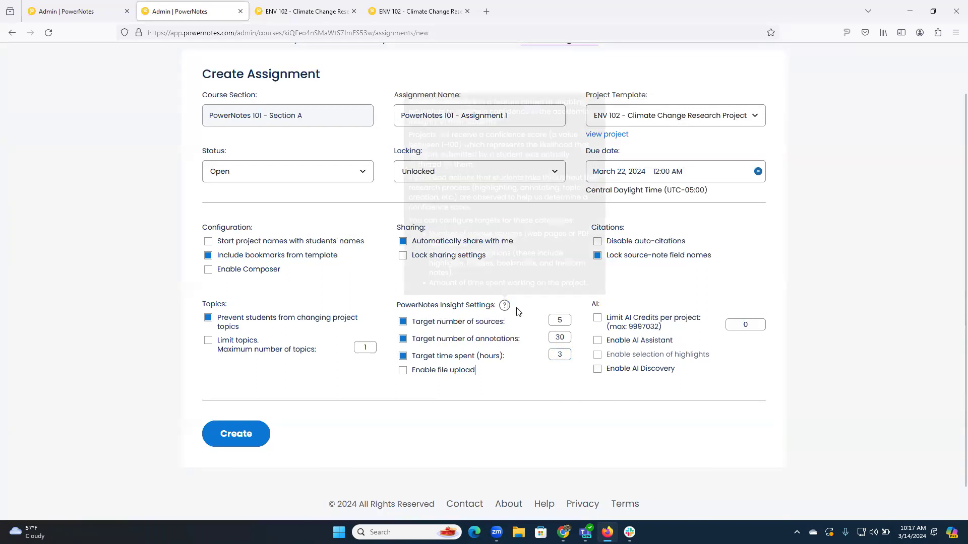
# Create the assignment and open the available actions for PowerNotes 101 - Assignment 1.
pyautogui.scroll(2, 519, 313)
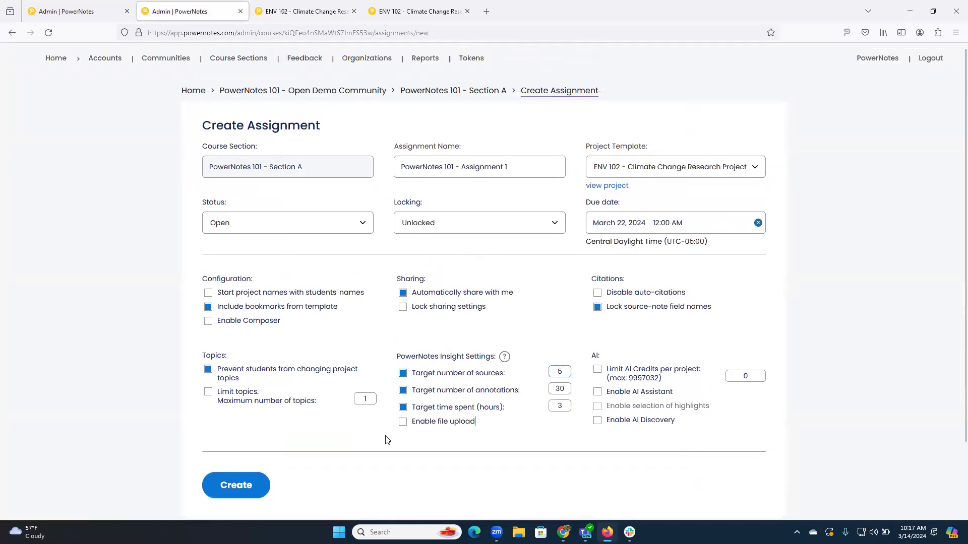
pyautogui.click(236, 484)
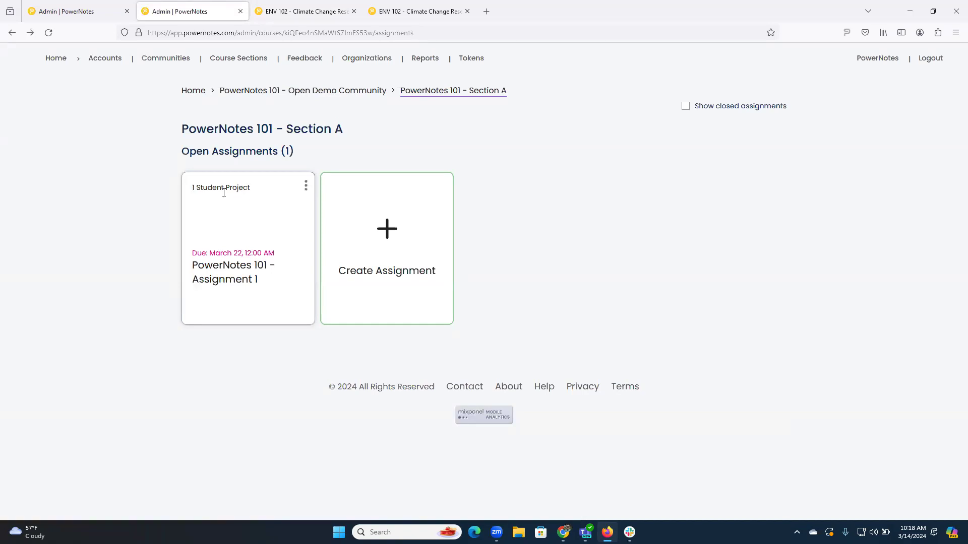
pyautogui.click(305, 190)
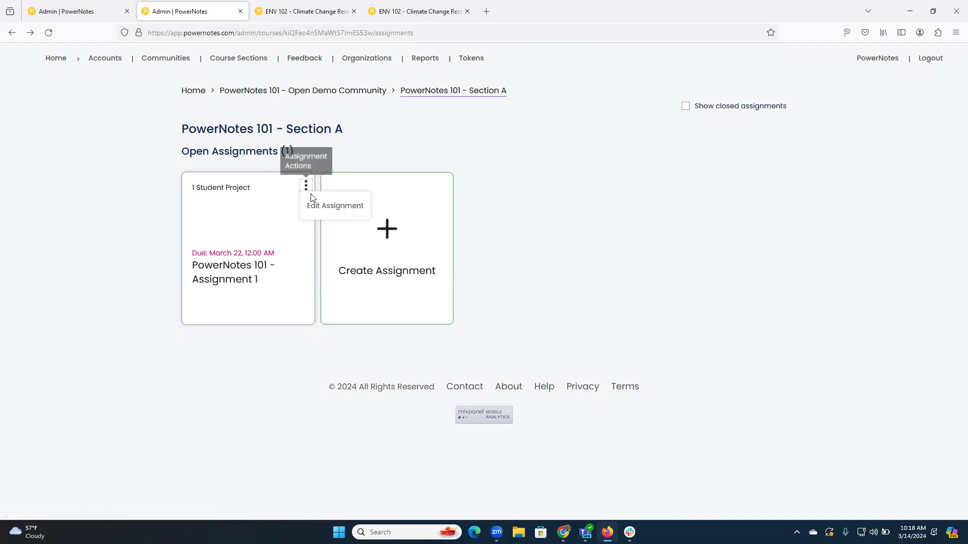
# View the student projects for PowerNotes 101 - Assignment 1 and close the two ENV 102 browser tabs.
pyautogui.click(127, 203)
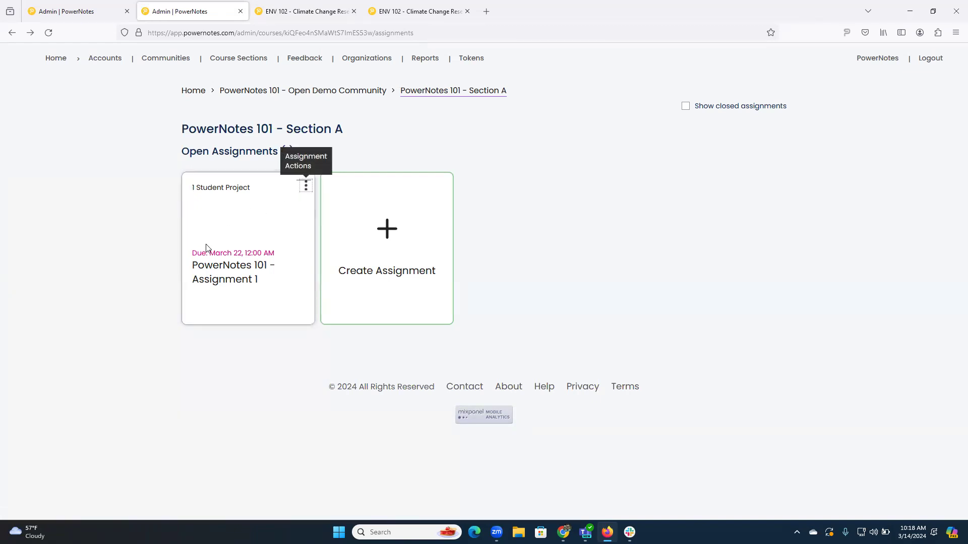
pyautogui.click(225, 275)
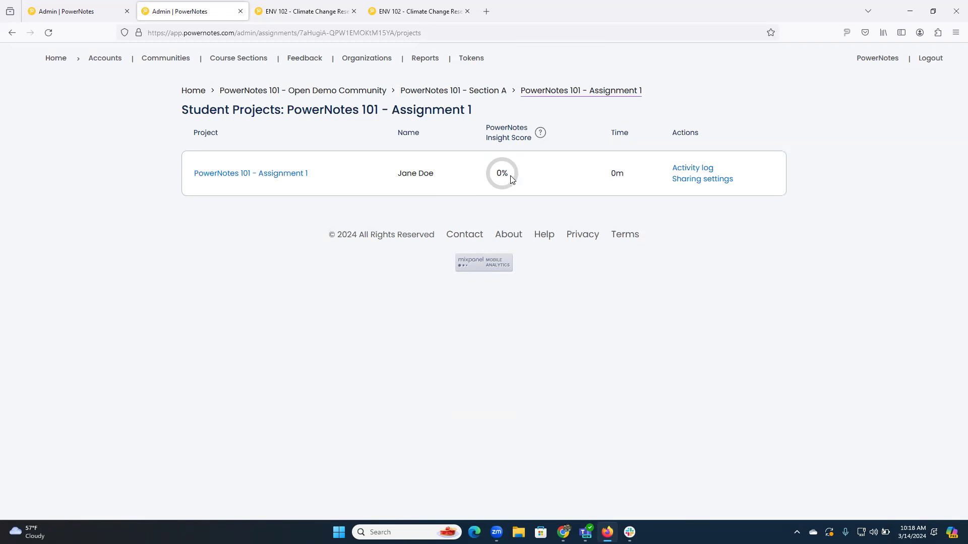
pyautogui.moveTo(538, 141)
pyautogui.click(353, 11)
pyautogui.click(353, 11)
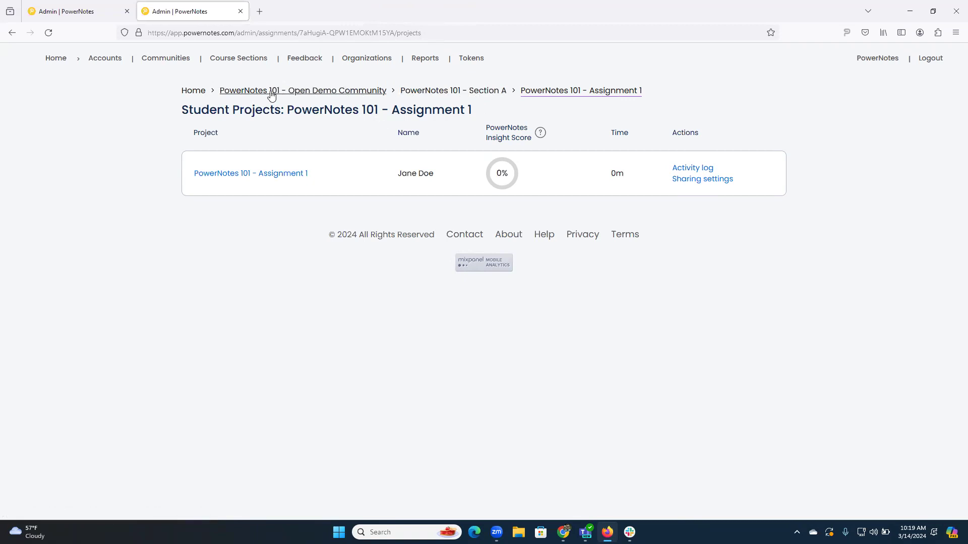
# Go back to the PowerNotes 101 - Open Demo Community and open its PowerNotes 101 - Section A course.
pyautogui.click(320, 96)
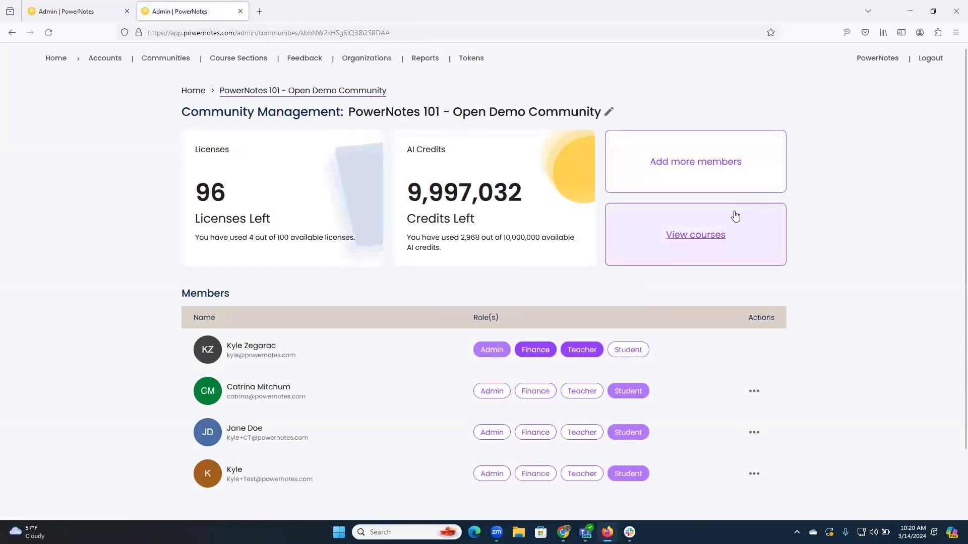
pyautogui.click(675, 231)
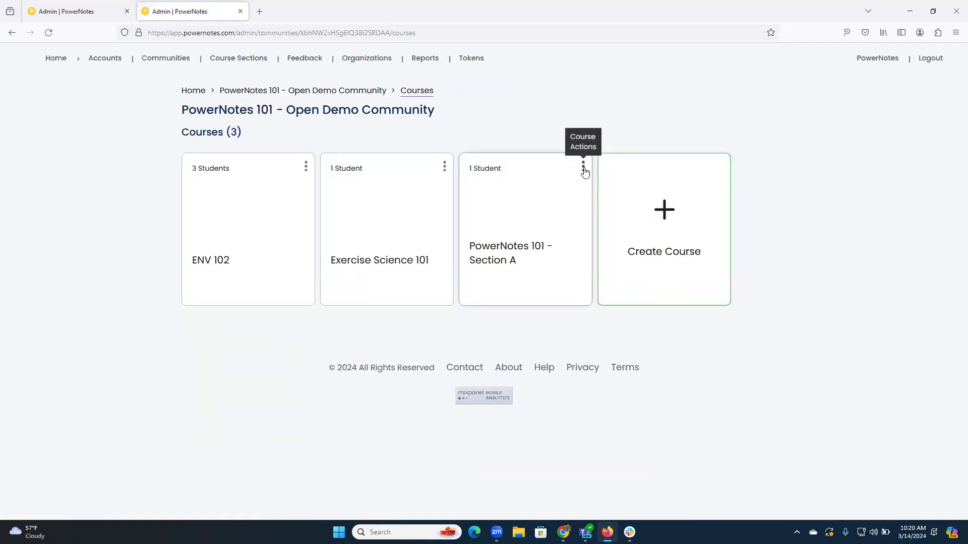
pyautogui.click(492, 255)
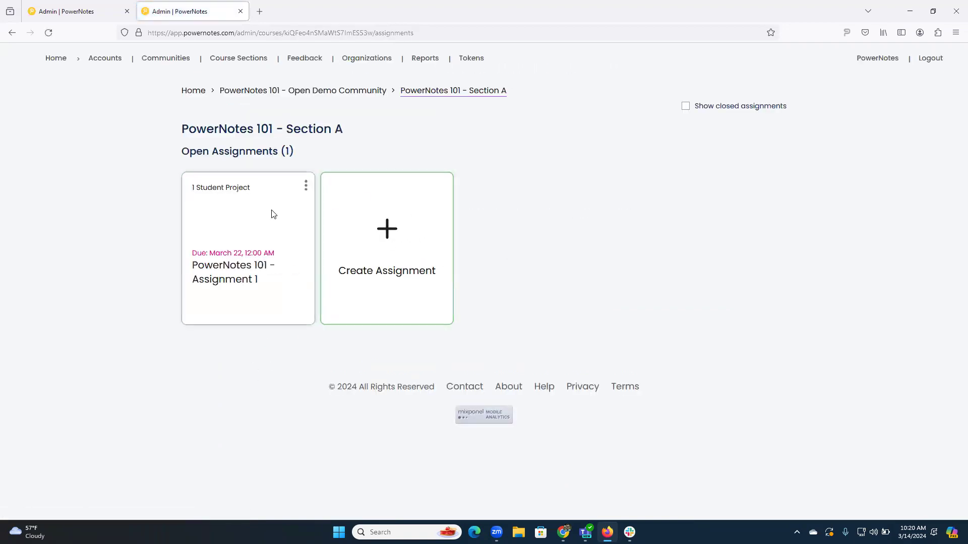
# Review the open assignments of Section A and open Assignment 1's list of student projects.
pyautogui.moveTo(176, 154); pyautogui.dragTo(284, 156)
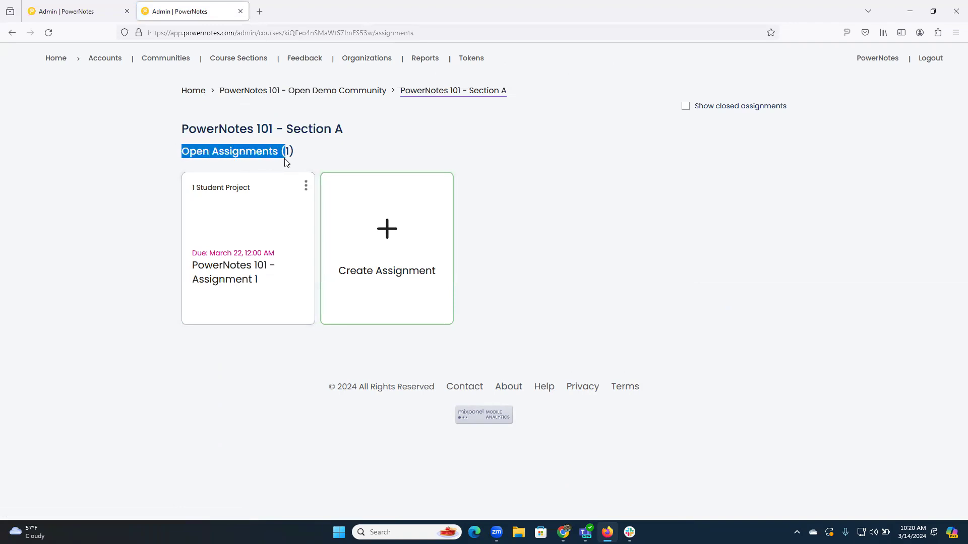
pyautogui.click(127, 156)
pyautogui.moveTo(253, 190); pyautogui.dragTo(190, 188)
pyautogui.click(234, 201)
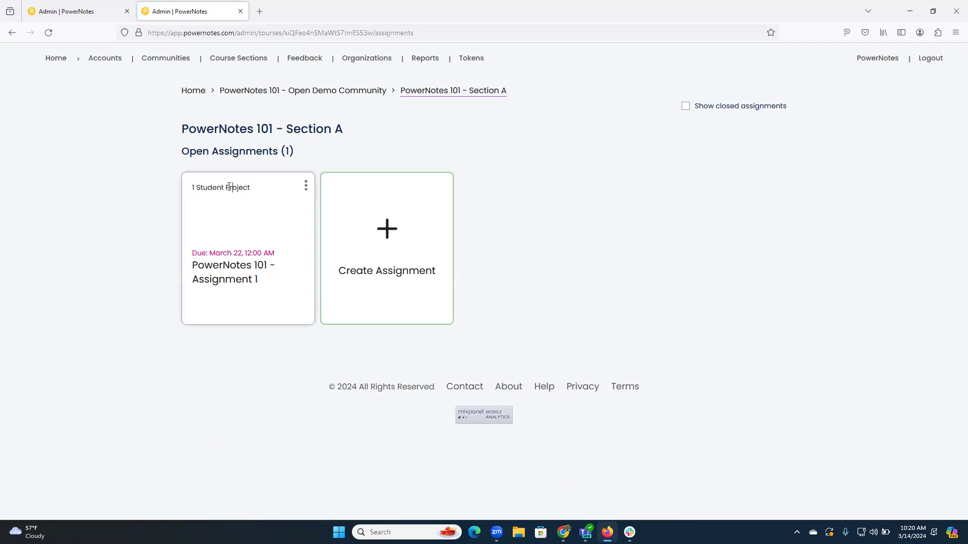
pyautogui.click(215, 271)
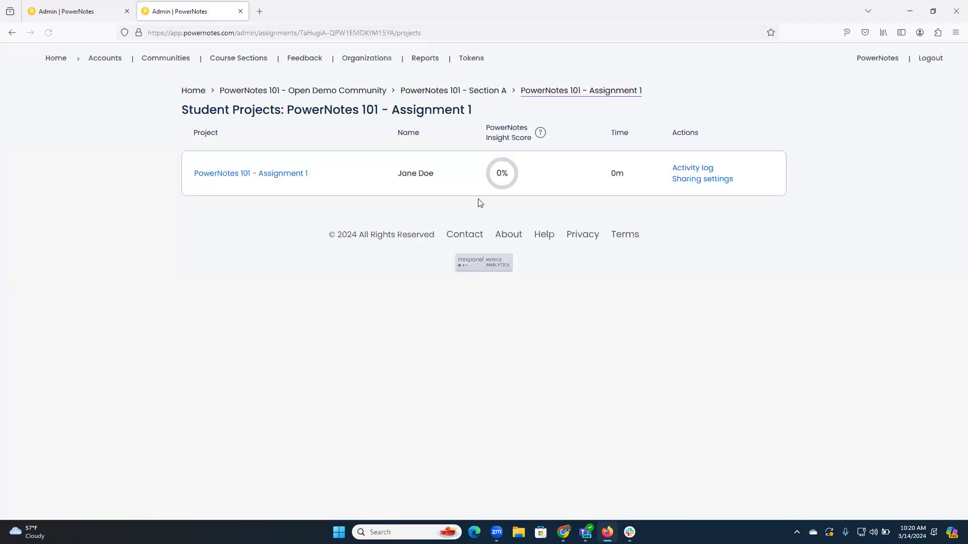
# Switch to the student's PowerNotes projects in Chrome, open PowerNotes 101 - Assignment 1 and accept Time Management (Beta).
pyautogui.moveTo(563, 533)
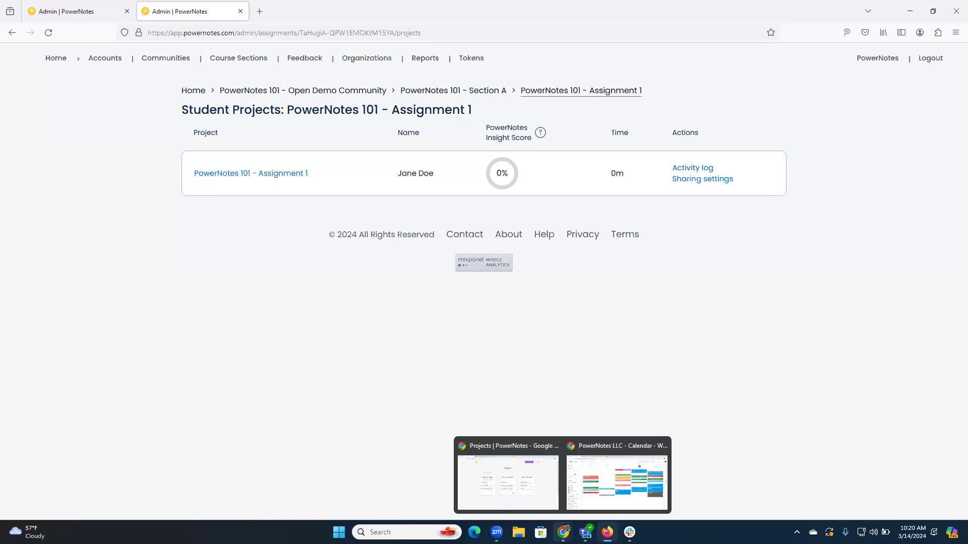
pyautogui.click(524, 504)
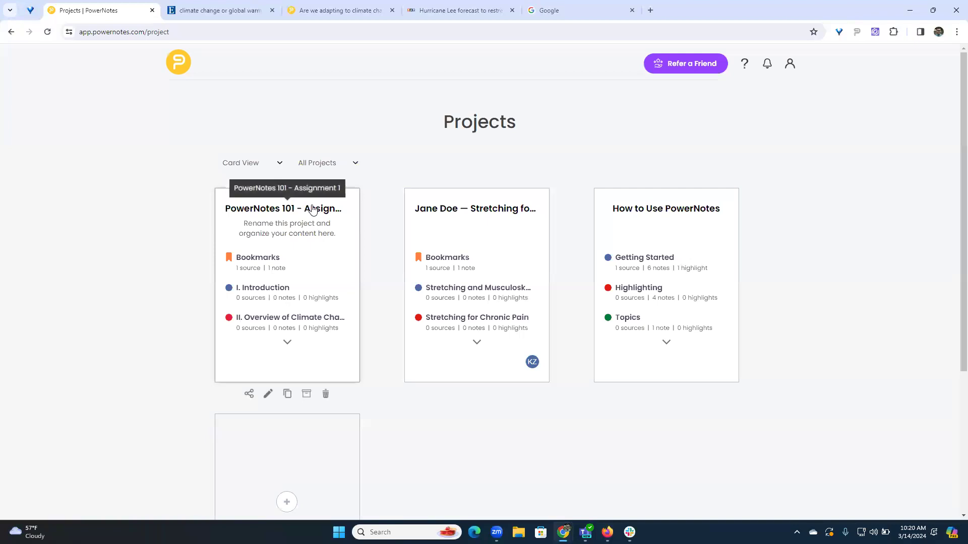
pyautogui.click(284, 213)
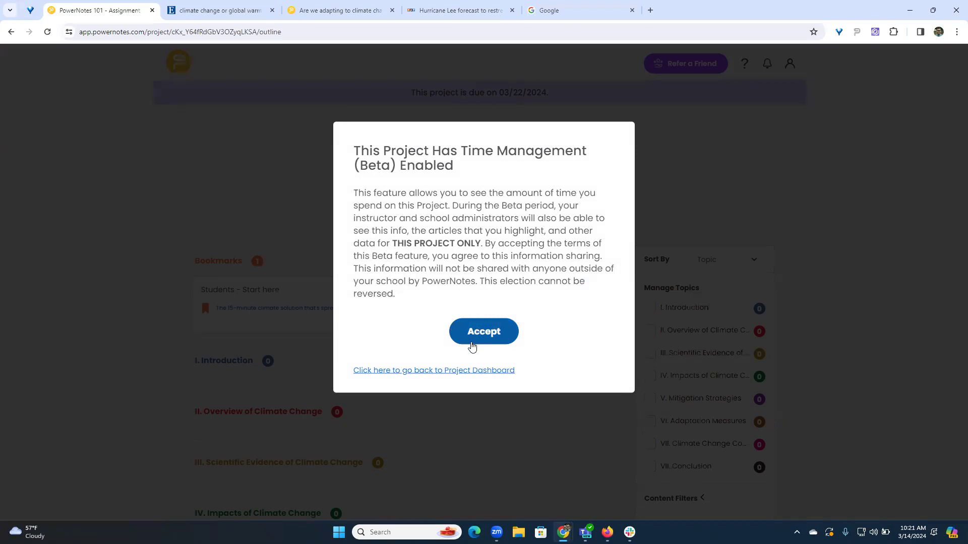
pyautogui.click(471, 334)
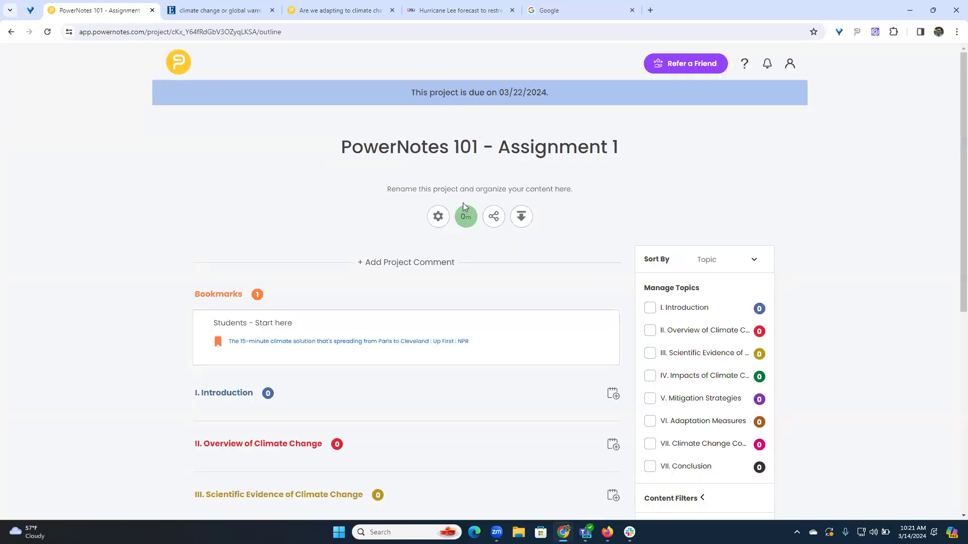
pyautogui.scroll(-4, 395, 270)
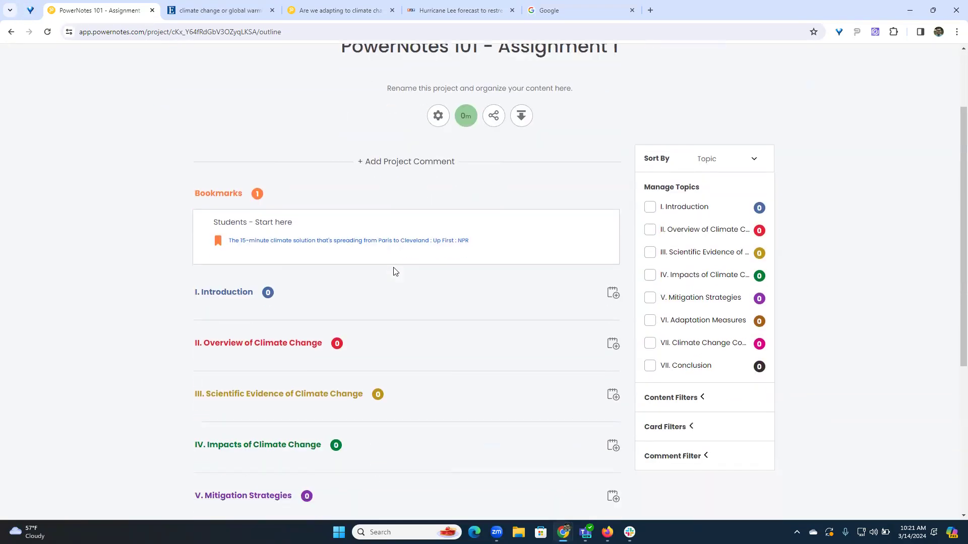
pyautogui.scroll(-1, 400, 273)
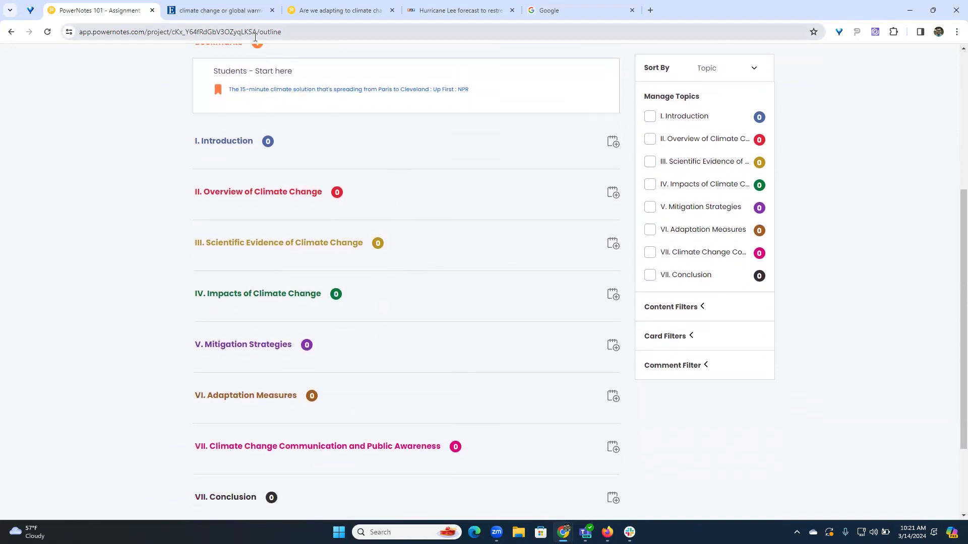
# On the "Are we adapting to climate change?" PDF, open the PowerNotes extension and select the PowerNotes 101 - Assignment 1 project.
pyautogui.click(316, 11)
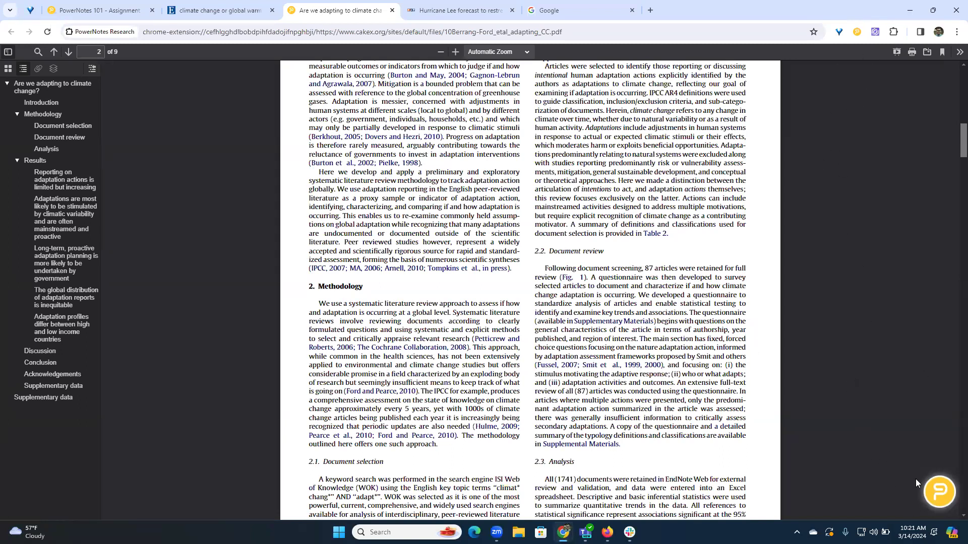
pyautogui.click(939, 491)
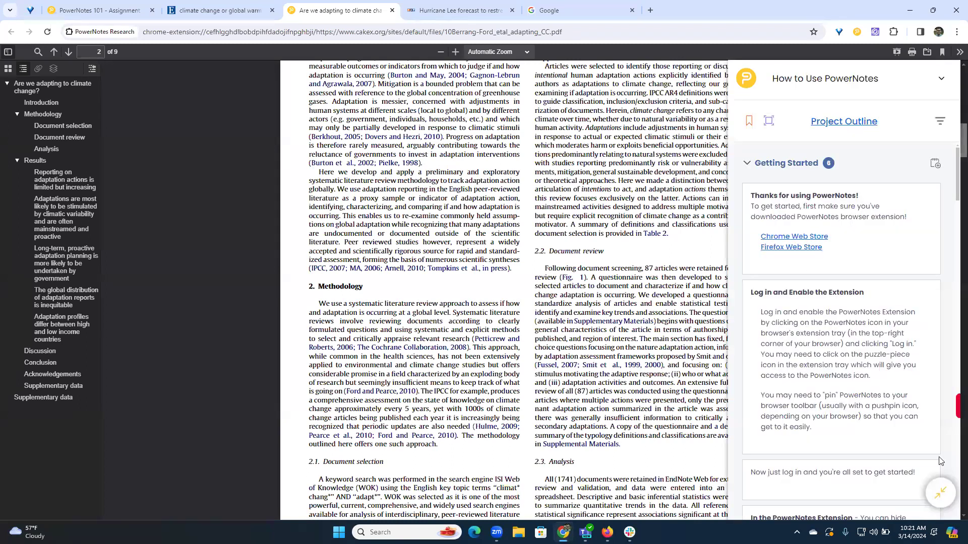
pyautogui.click(859, 79)
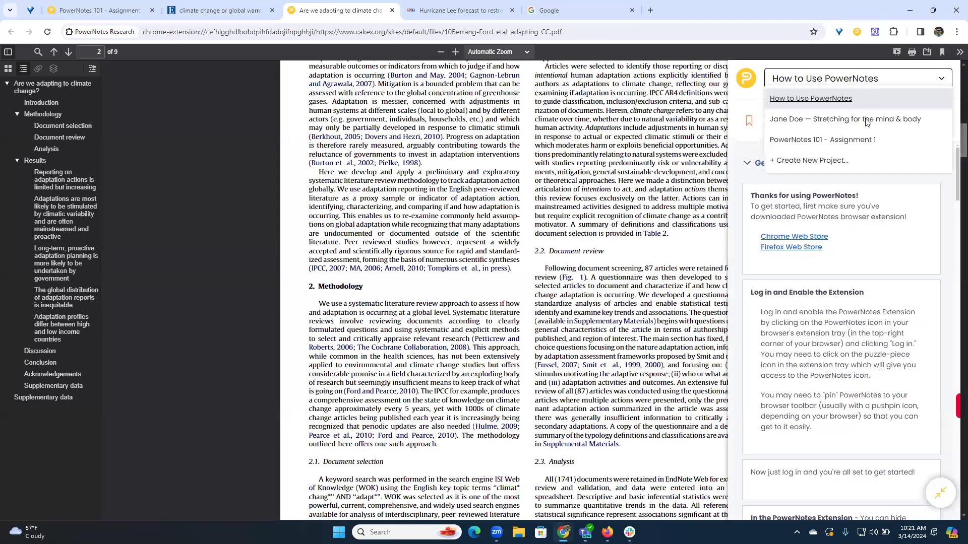
pyautogui.click(882, 140)
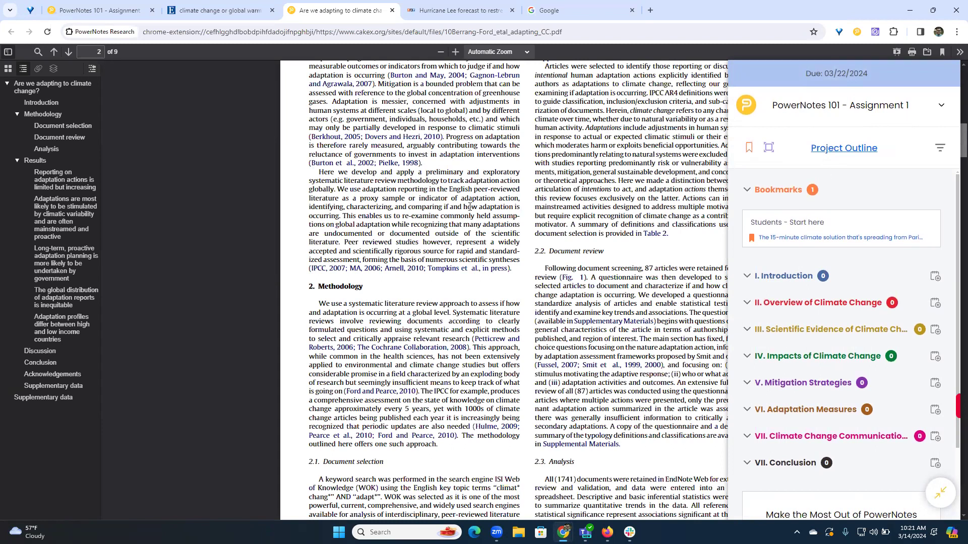
# Highlight "systematic literature review methodology to track adaptation action globally. We use adaptation" under III. Scientific Evidence of Climate Change with the note "Notes".
pyautogui.moveTo(321, 181); pyautogui.dragTo(368, 190)
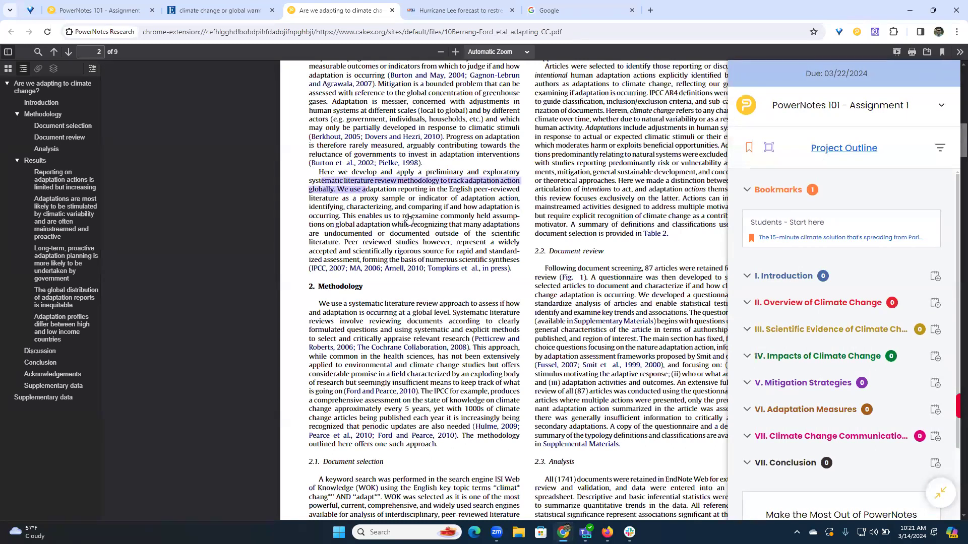
pyautogui.click(417, 255)
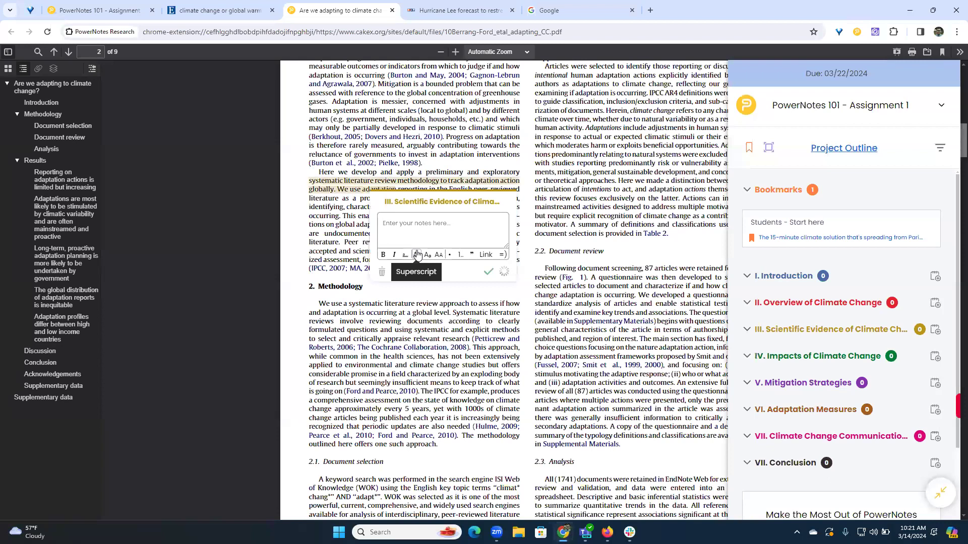
pyautogui.write('Nte')
pyautogui.write('otes')
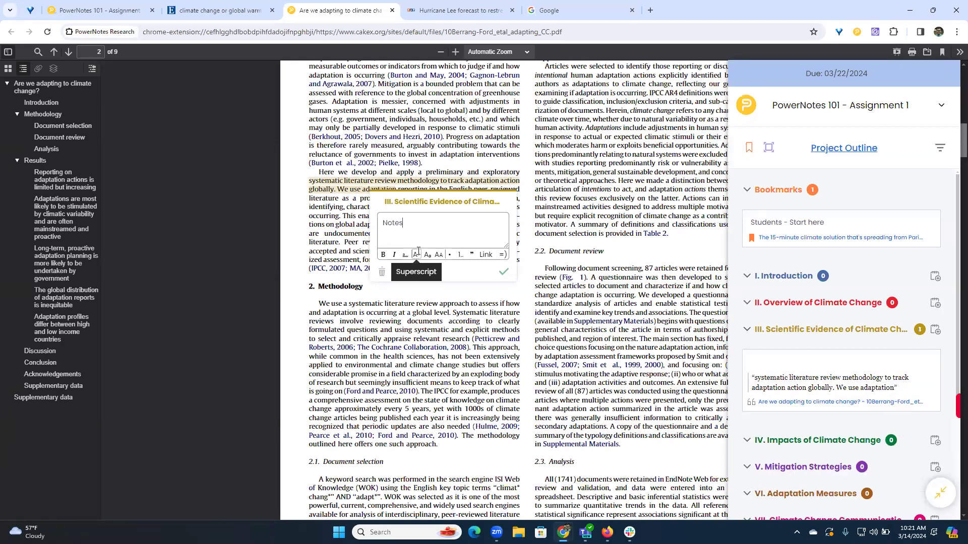
pyautogui.click(504, 272)
pyautogui.click(934, 277)
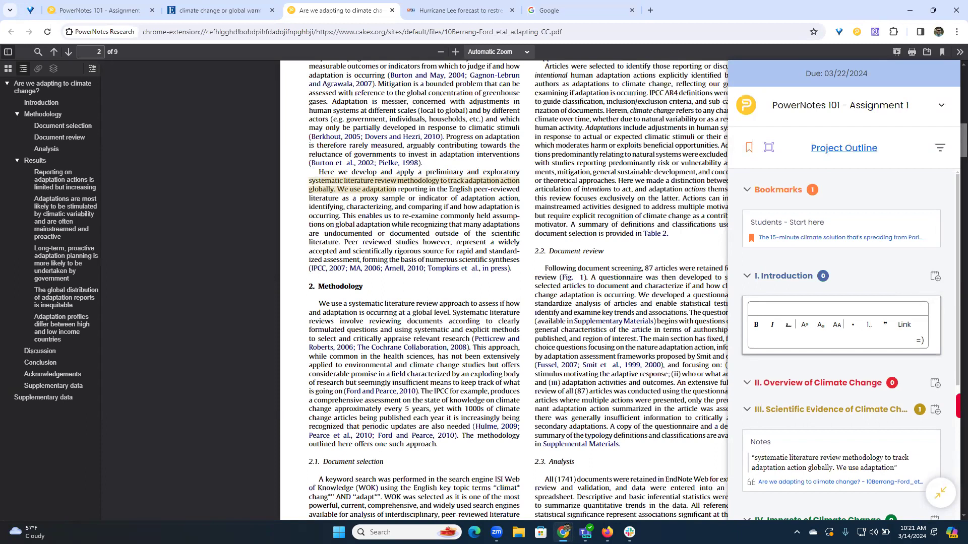
pyautogui.press('Escape')
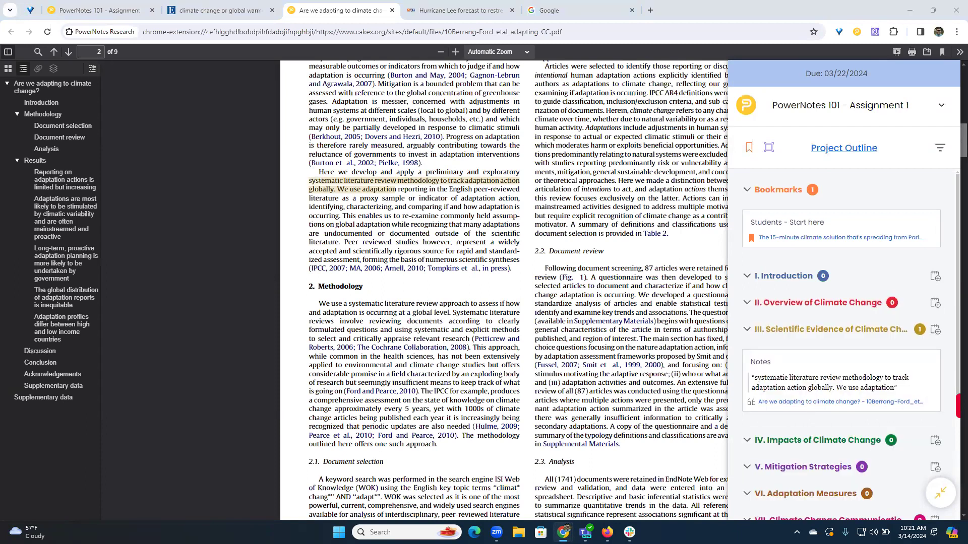